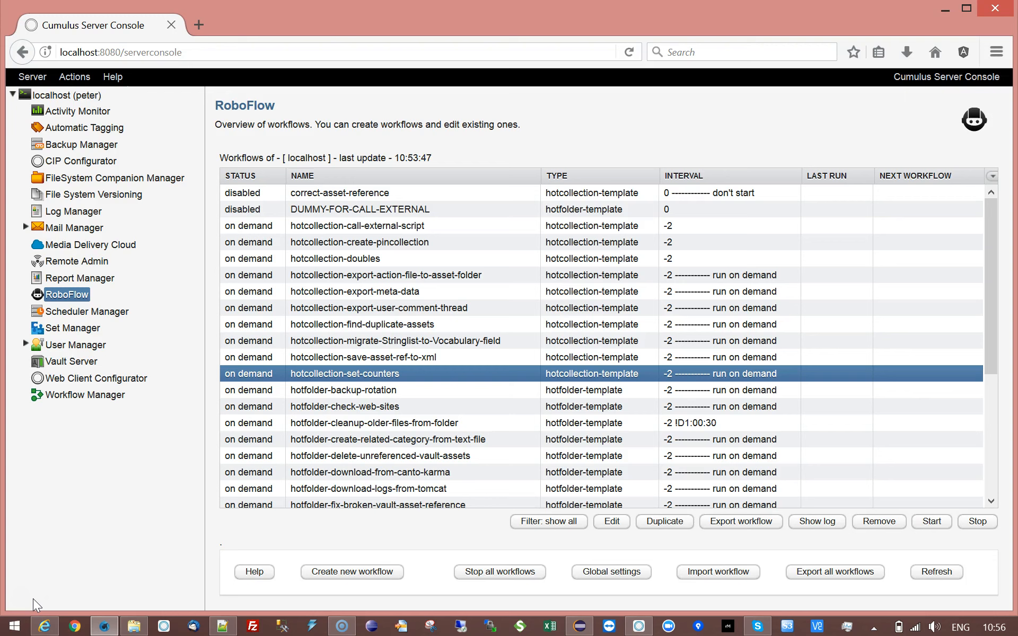
Select the hotcollection-set-counters row in RoboFlow and bring the Cumulus Sample Catalog forward.
click(285, 373)
mouse_move(641, 627)
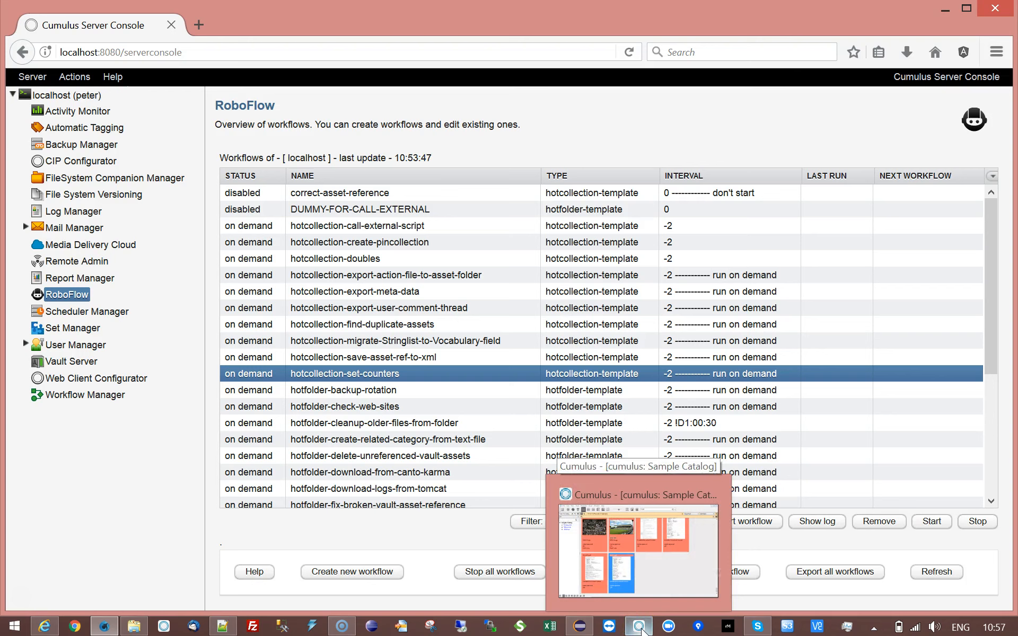
click(642, 628)
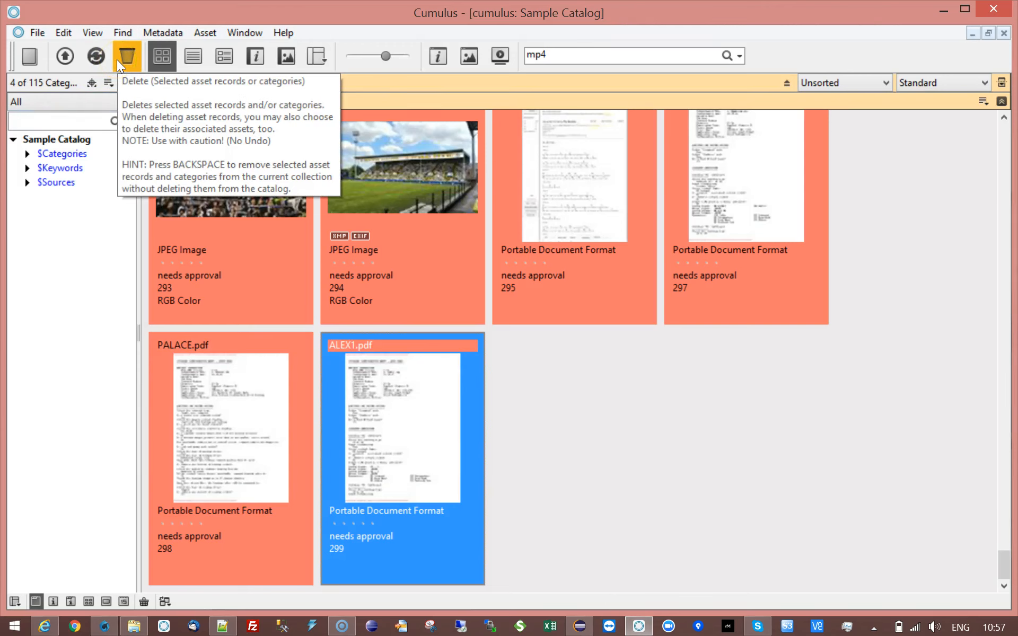
Catalog the HEY JUDE CHORDS pdf from docs with Standard handling and Default Permissions.
click(64, 54)
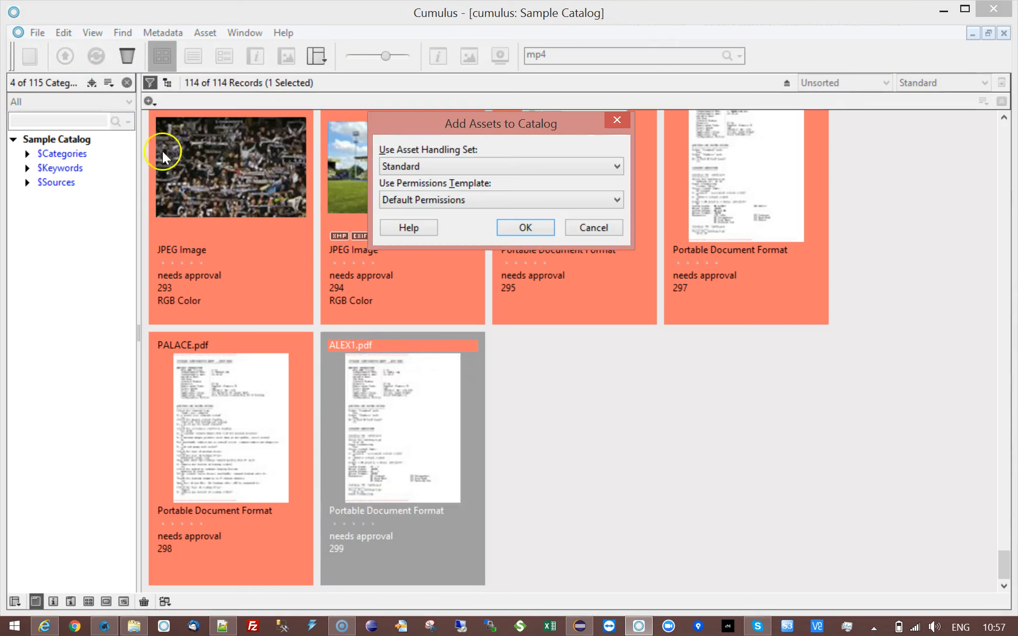
click(532, 229)
click(462, 200)
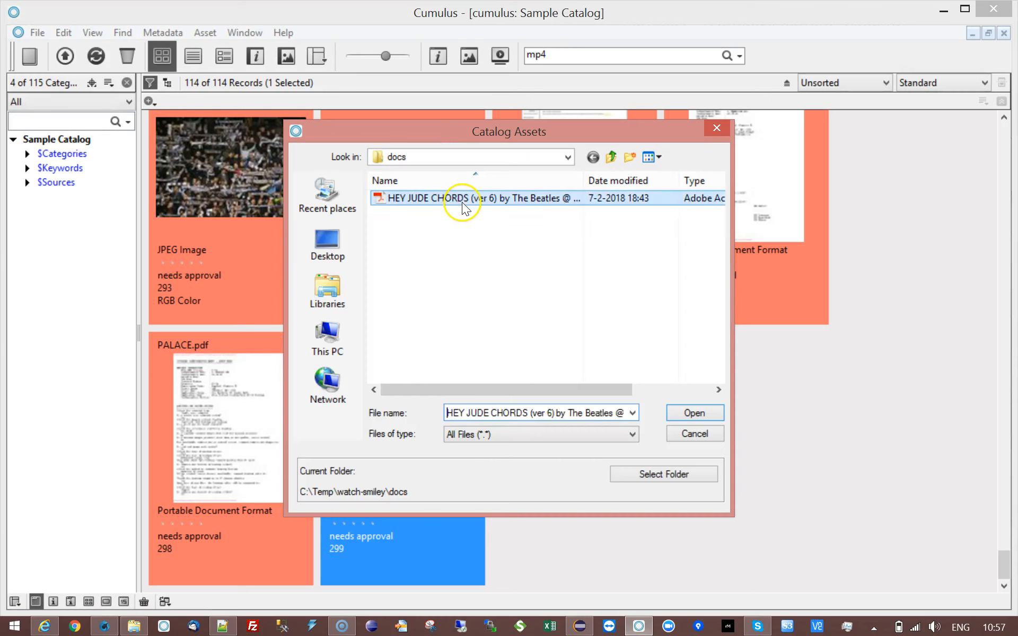
click(695, 414)
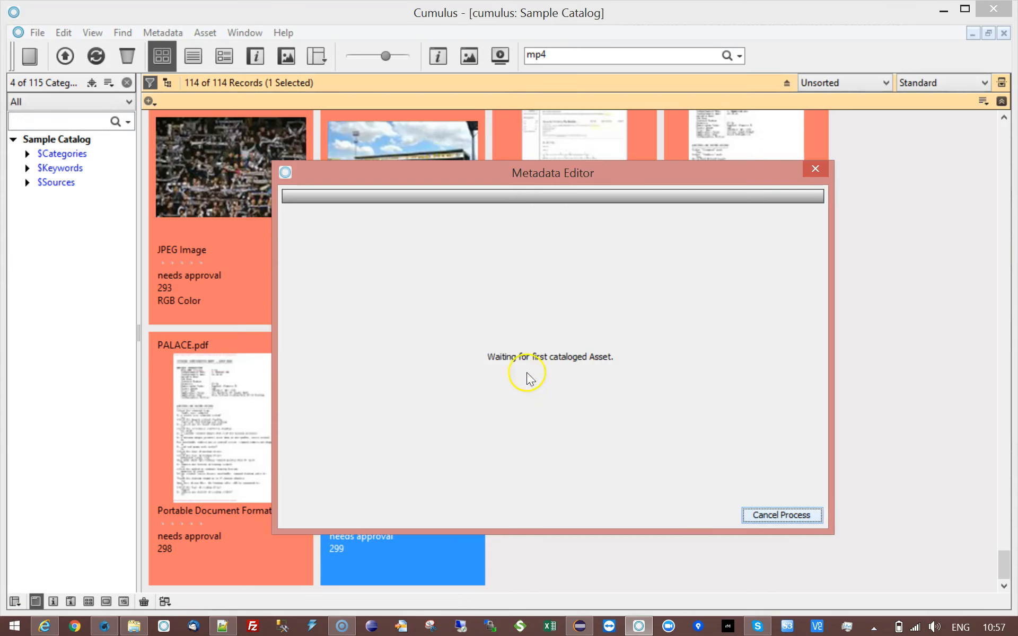
Catalog level-0.gif from the watch-smiley folder, then begin deleting the ALEX1.pdf record.
click(66, 56)
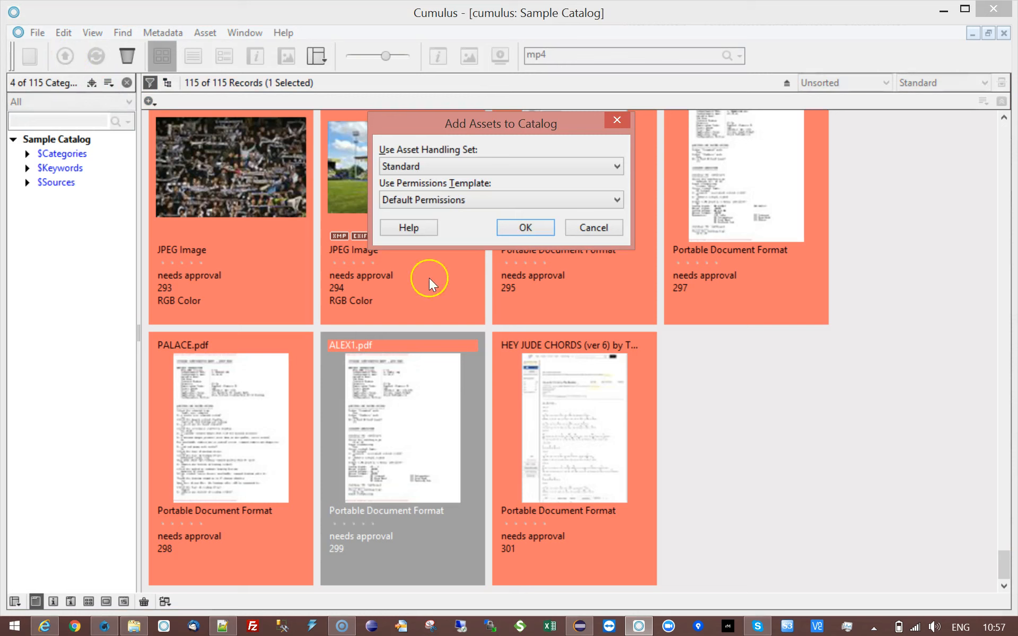
click(514, 229)
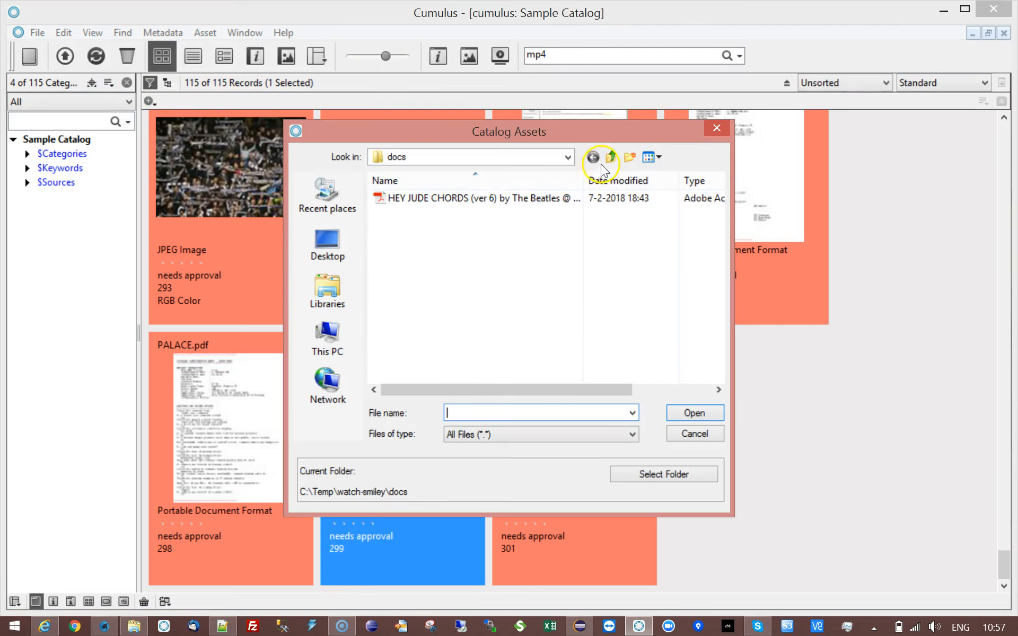
click(611, 157)
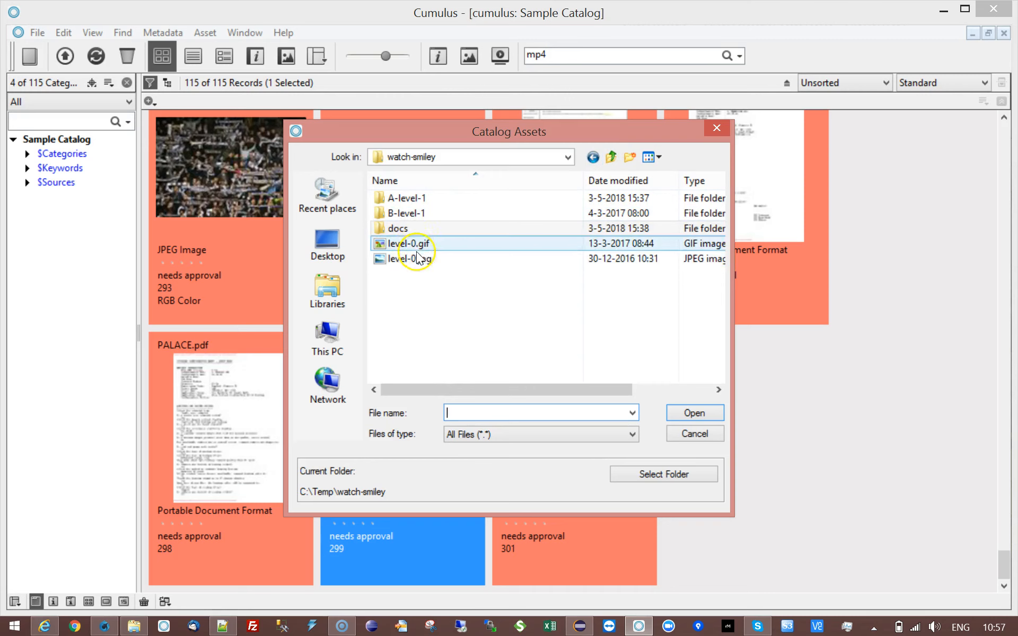
click(417, 245)
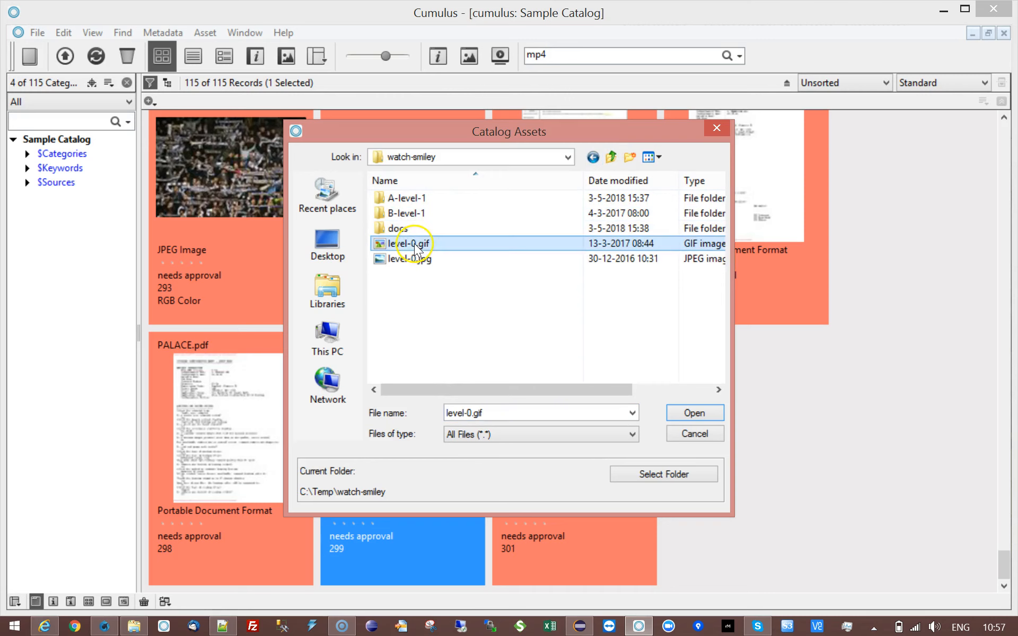
click(713, 418)
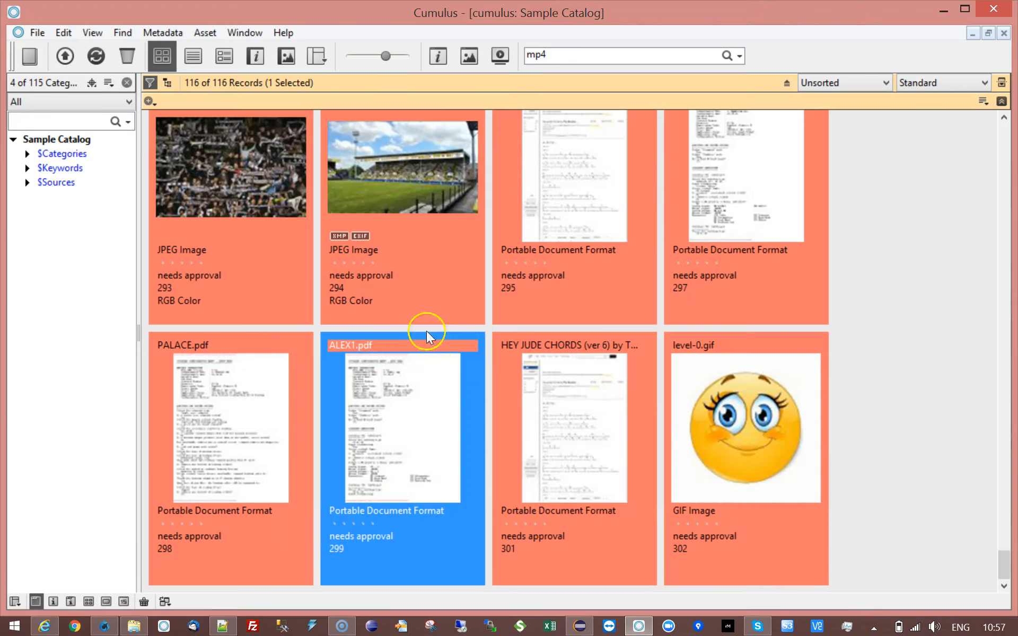
click(127, 56)
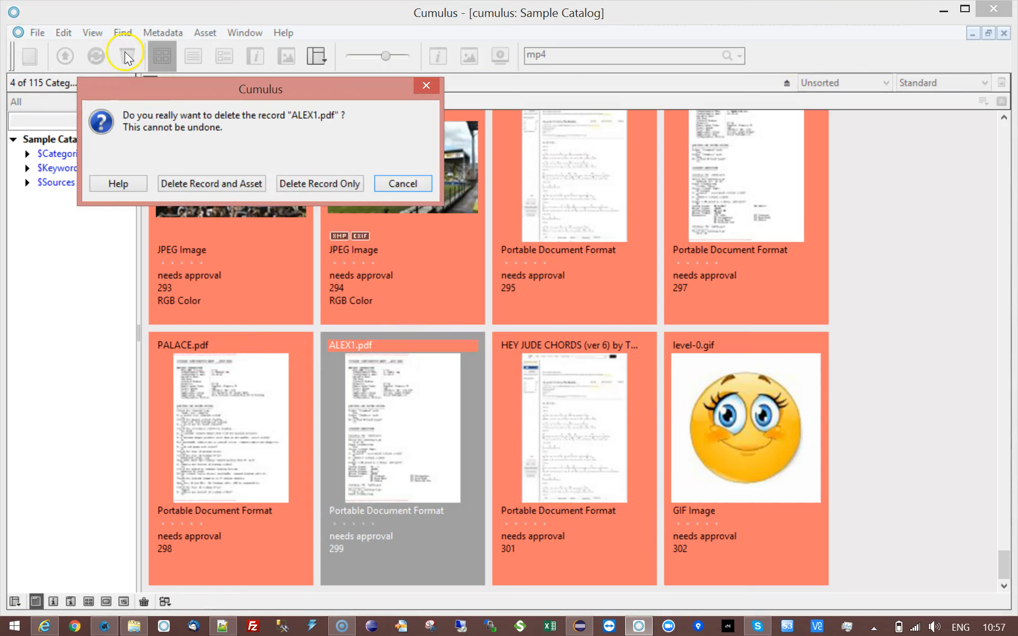
Cancel the ALEX1.pdf deletion and catalog level-0.jpg into the Sample Catalog.
click(402, 184)
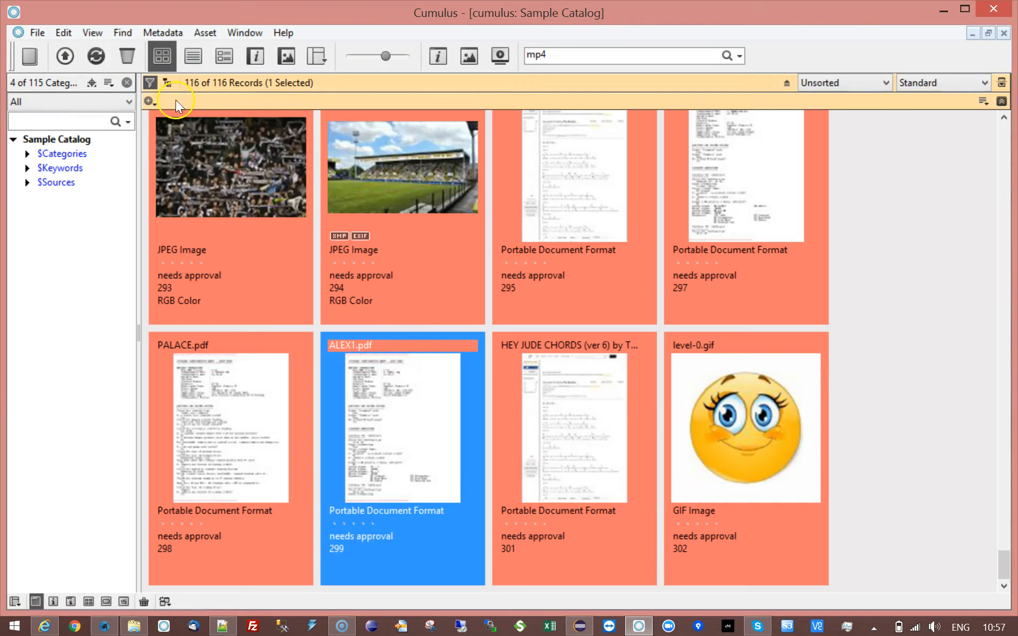
click(64, 57)
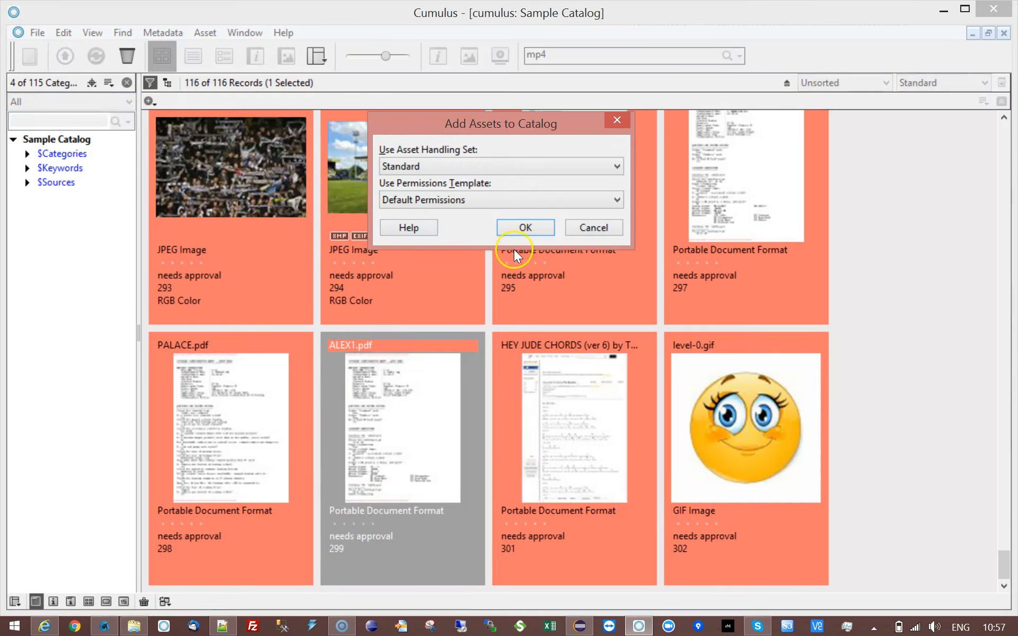
click(512, 227)
click(404, 262)
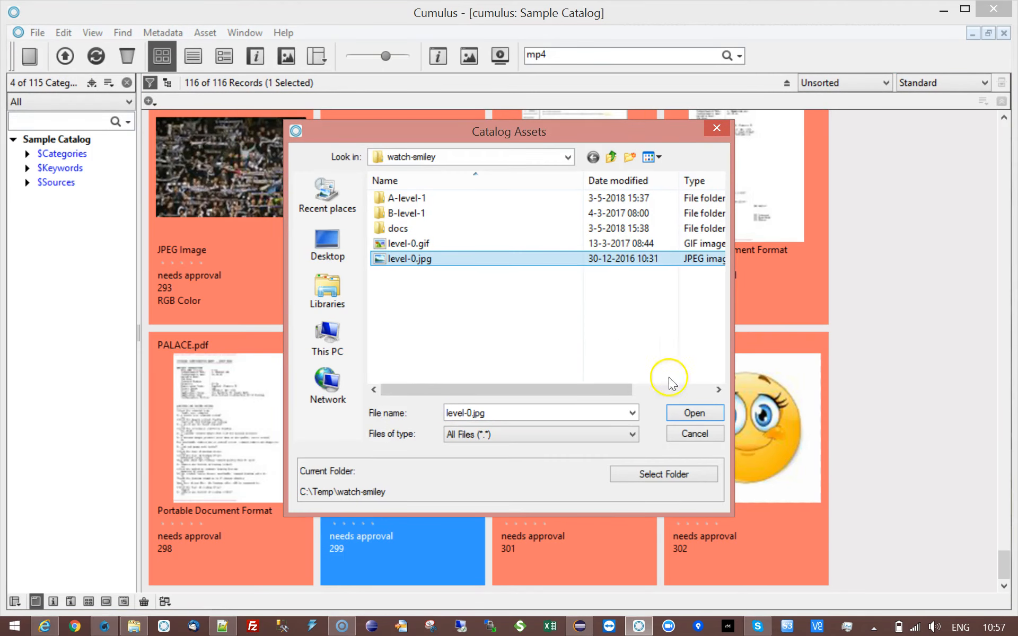
click(695, 413)
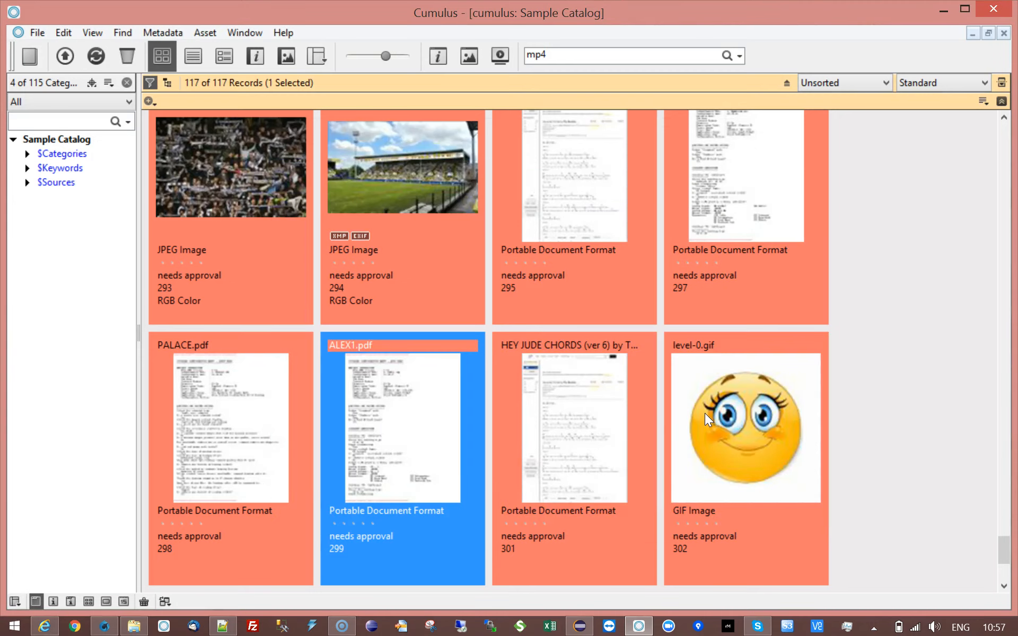
Duplicate level-0.jpg in the file browser and rename the copy to Alevel-0 - Copy.jpg.
click(68, 59)
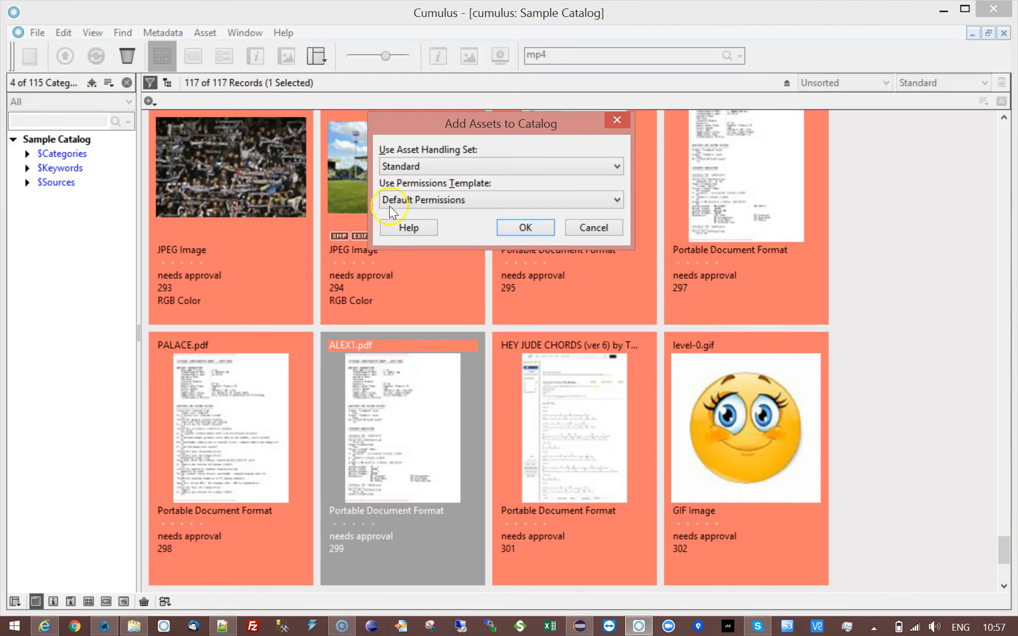
click(532, 227)
click(402, 259)
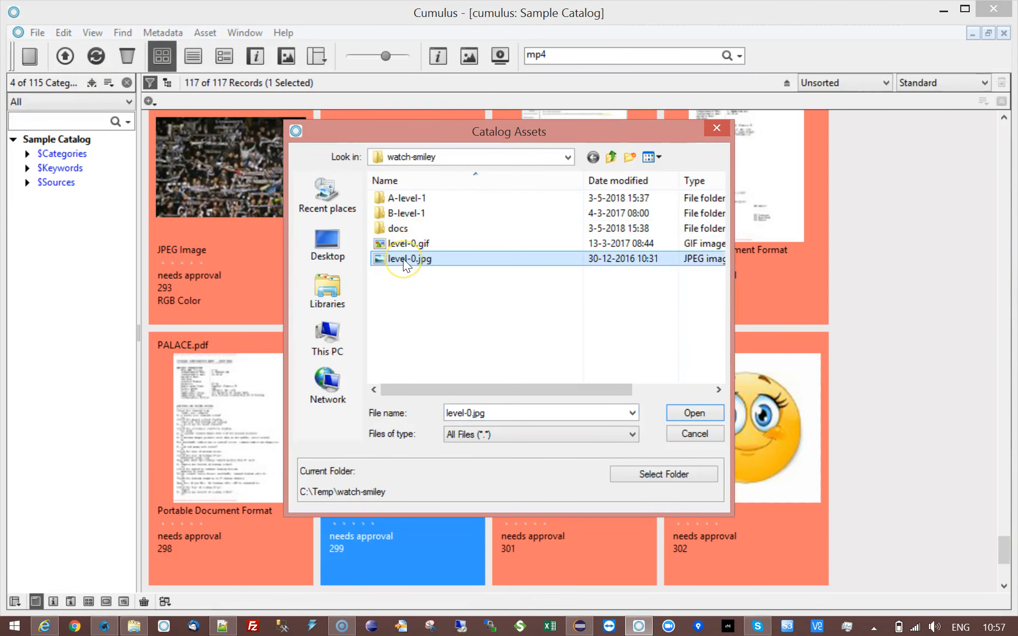
key(ctrl+c)
key(ctrl+v)
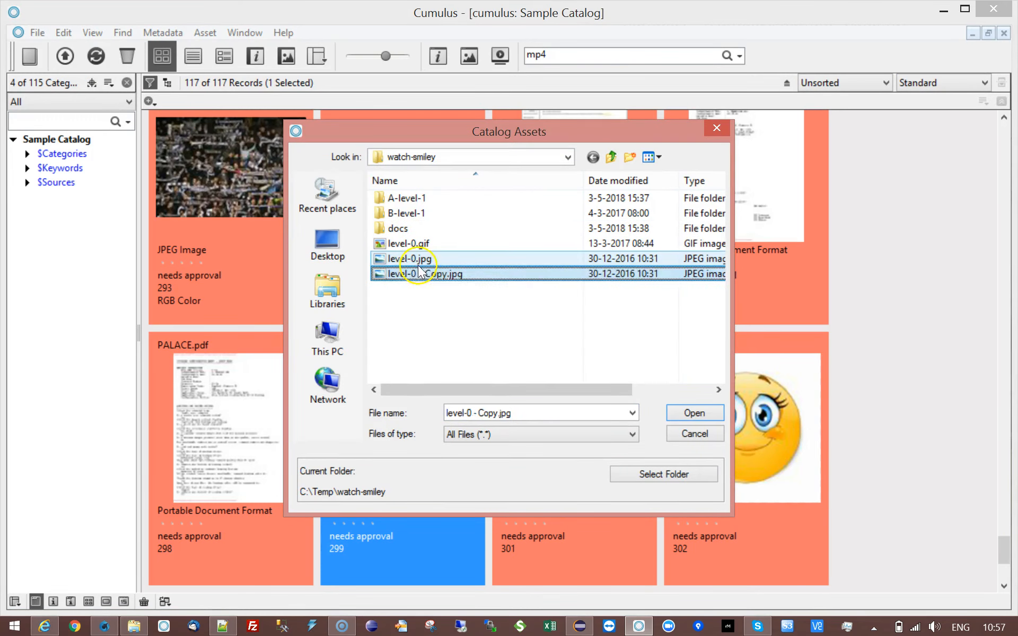
click(424, 274)
click(424, 273)
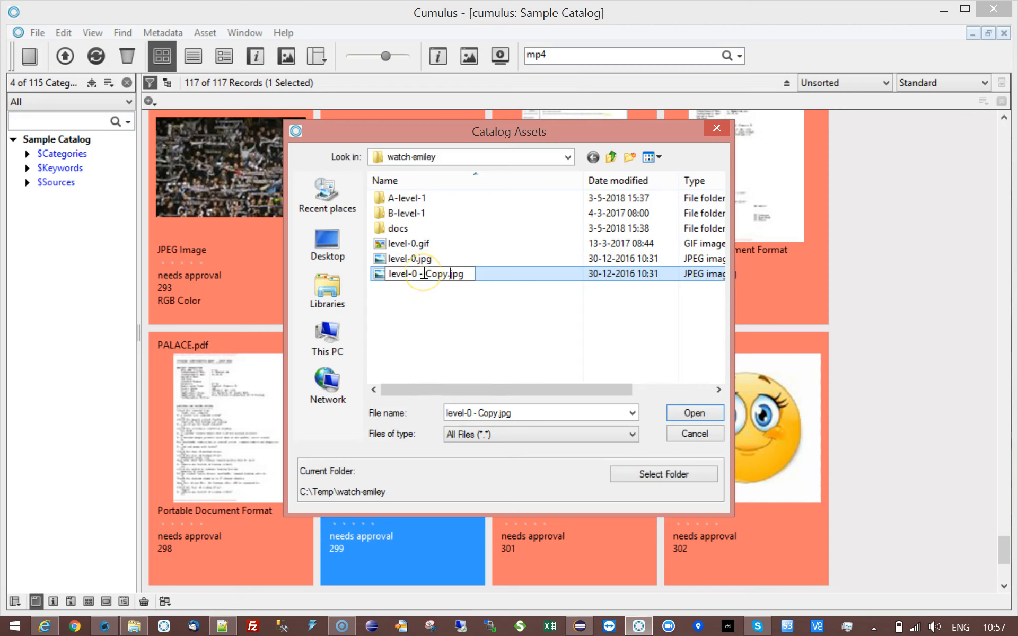
key(Home)
text(A)
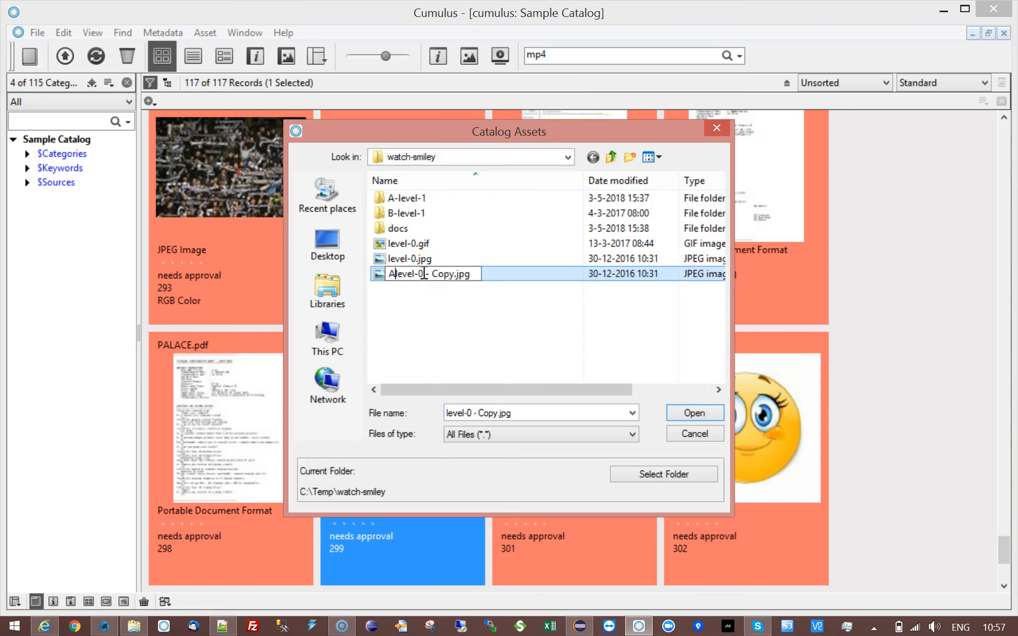
click(696, 414)
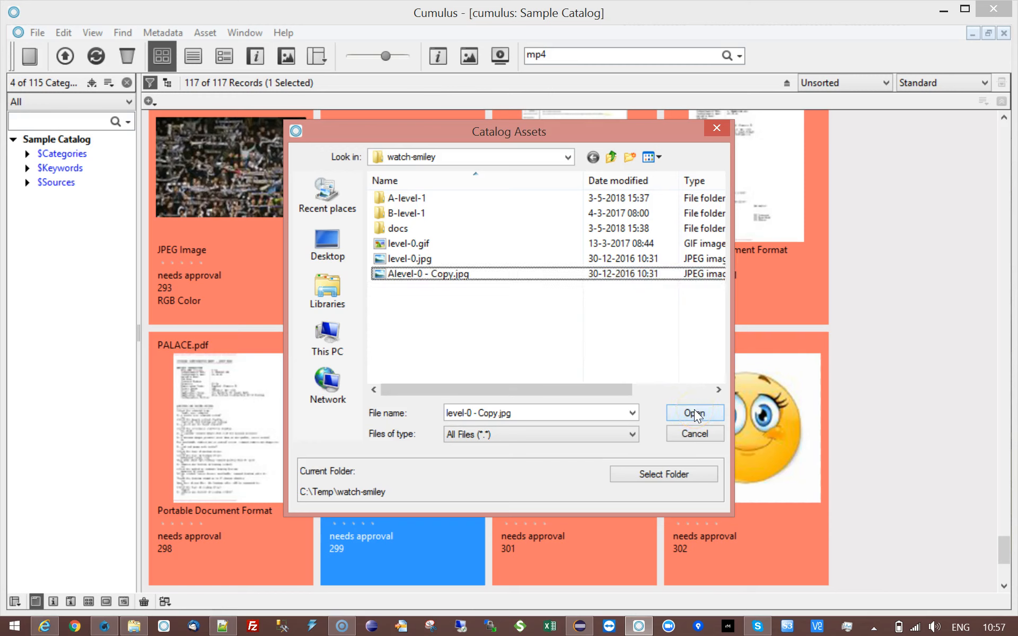
Catalog Alevel-0 - Copy.jpg and select the HEY JUDE CHORDS record.
click(466, 275)
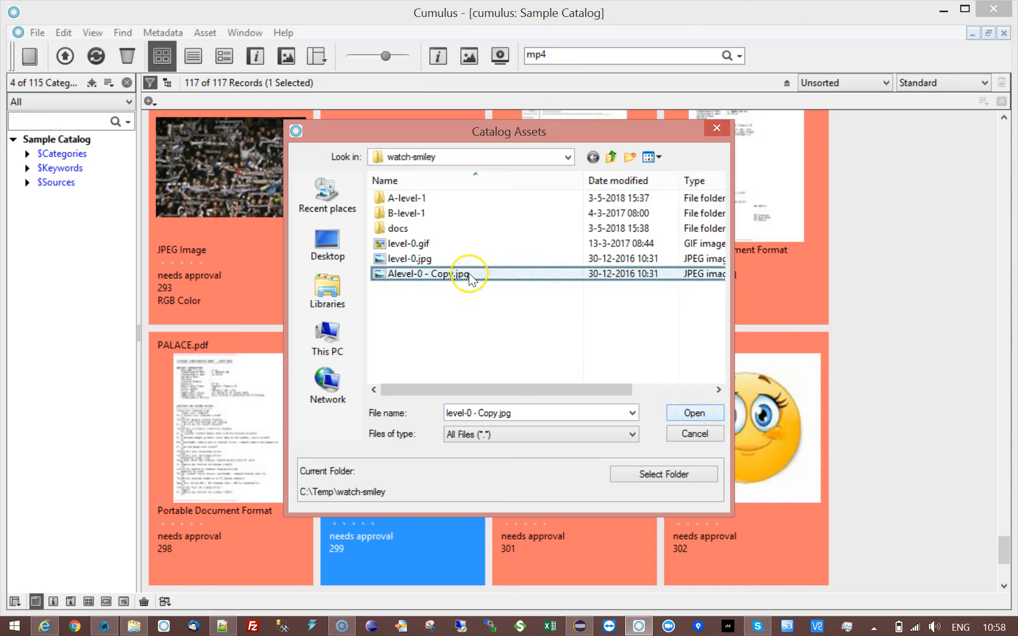
click(695, 412)
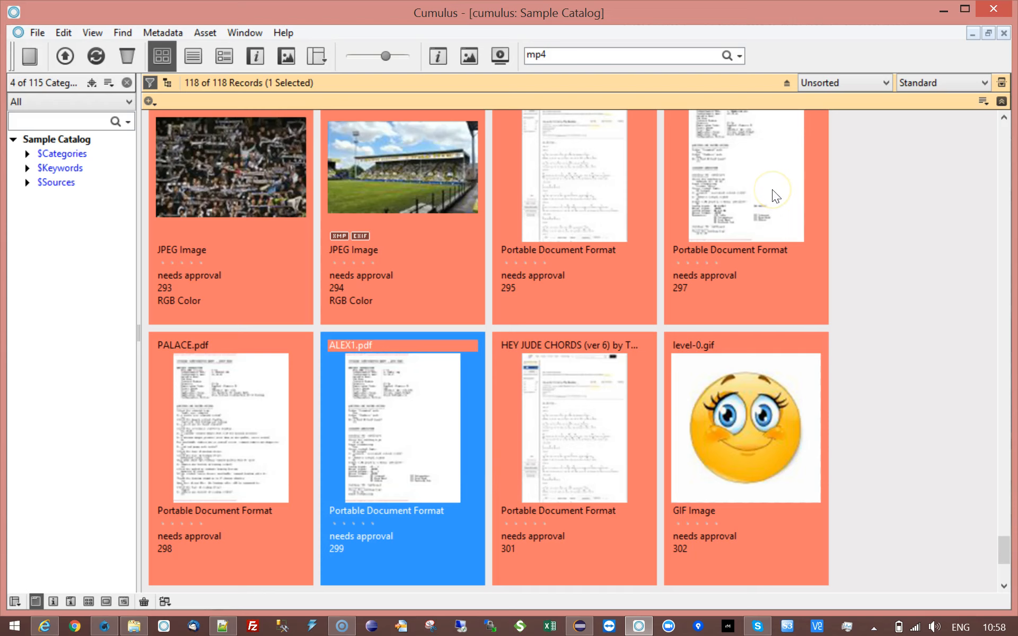
click(625, 418)
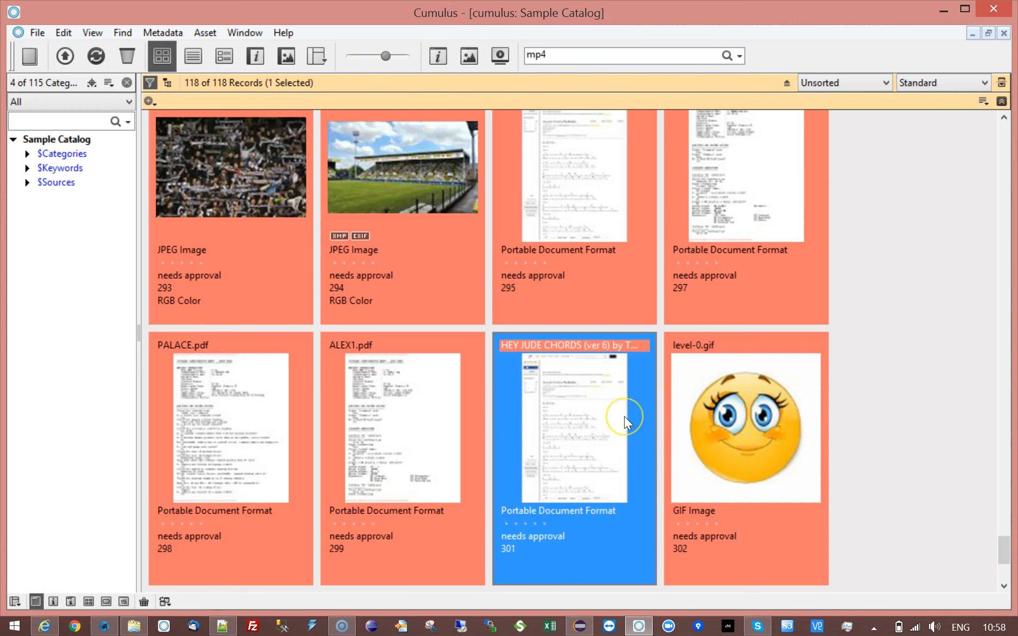
Step through the HEY JUDE CHORDS and level-0.jpg information, whose Notes are empty, then return to Server Console.
double_click(625, 416)
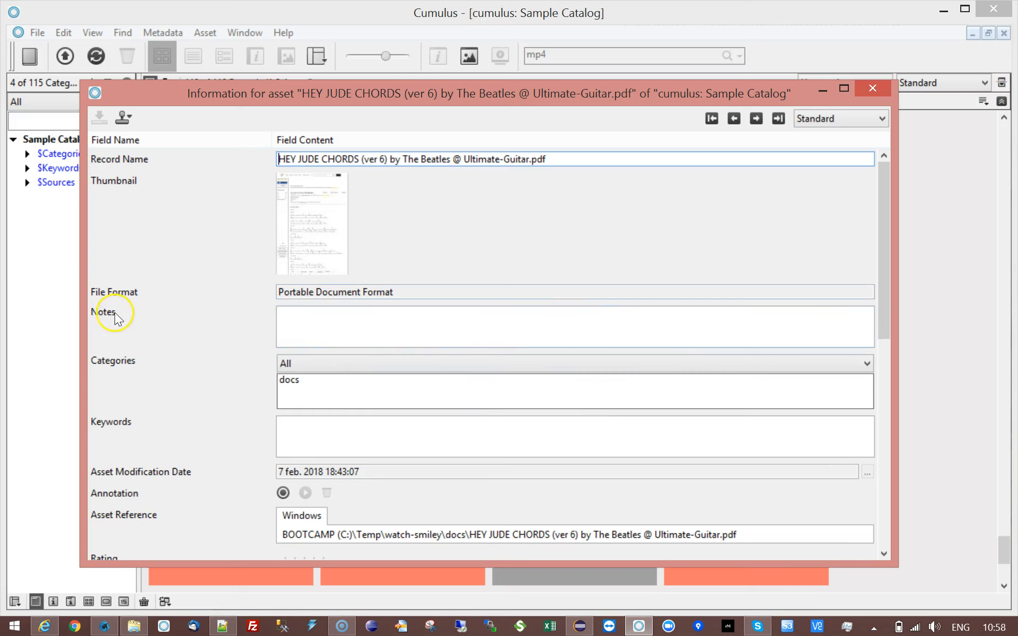
click(757, 118)
click(757, 118)
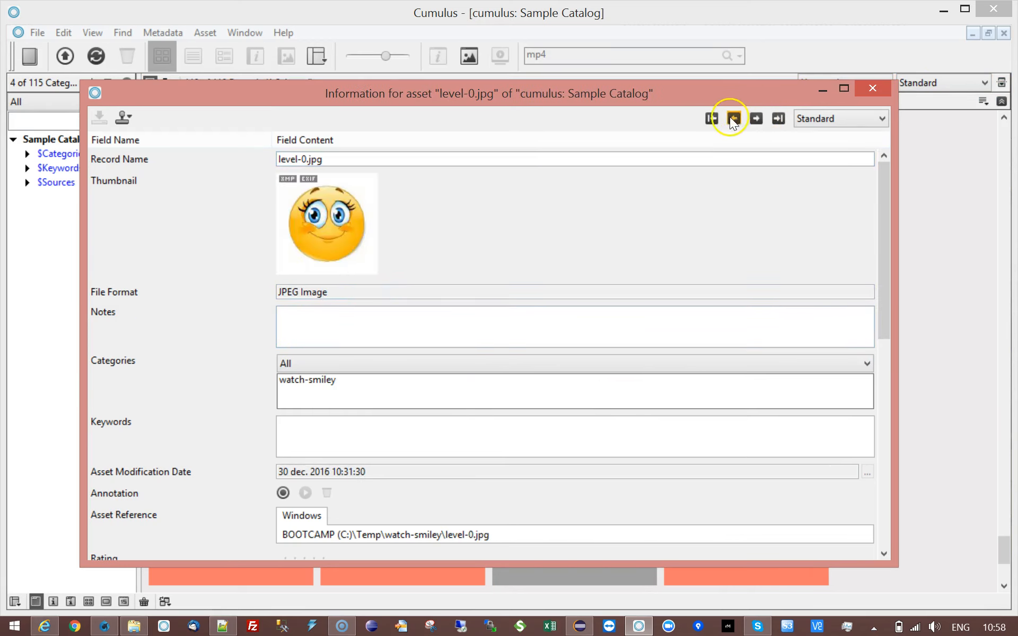
click(734, 118)
click(735, 118)
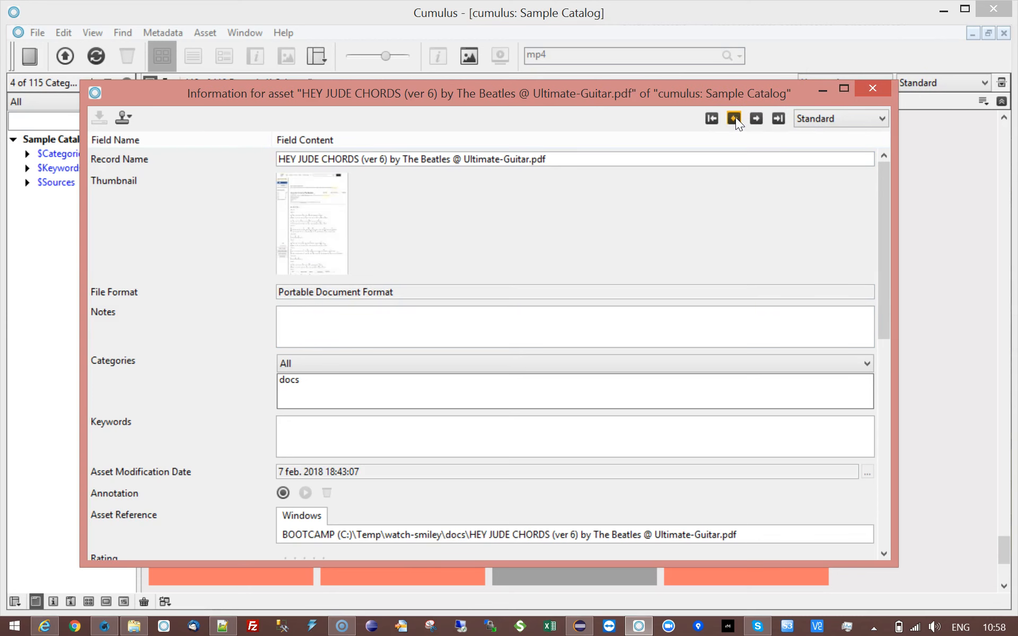
click(872, 89)
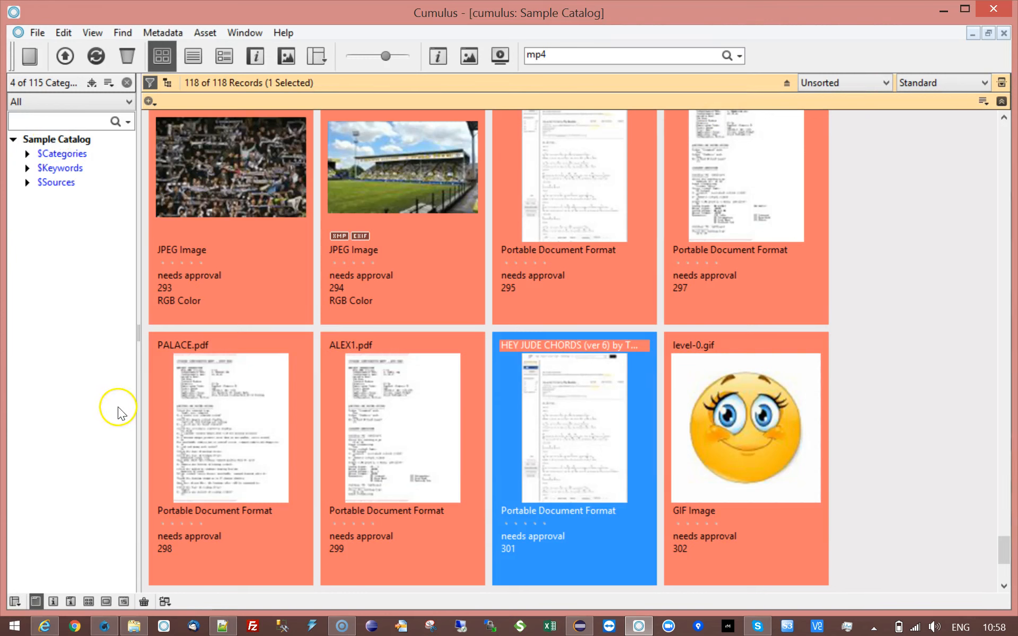
click(109, 627)
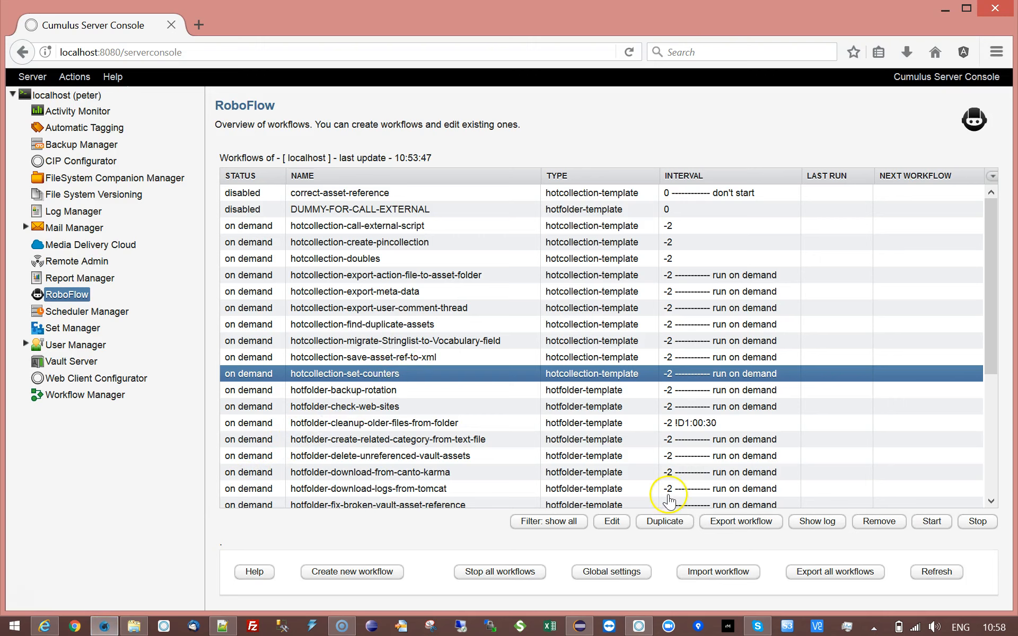
Check the pending trigger files, run hotcollection-set-counters, then return to the Cumulus catalog.
click(134, 627)
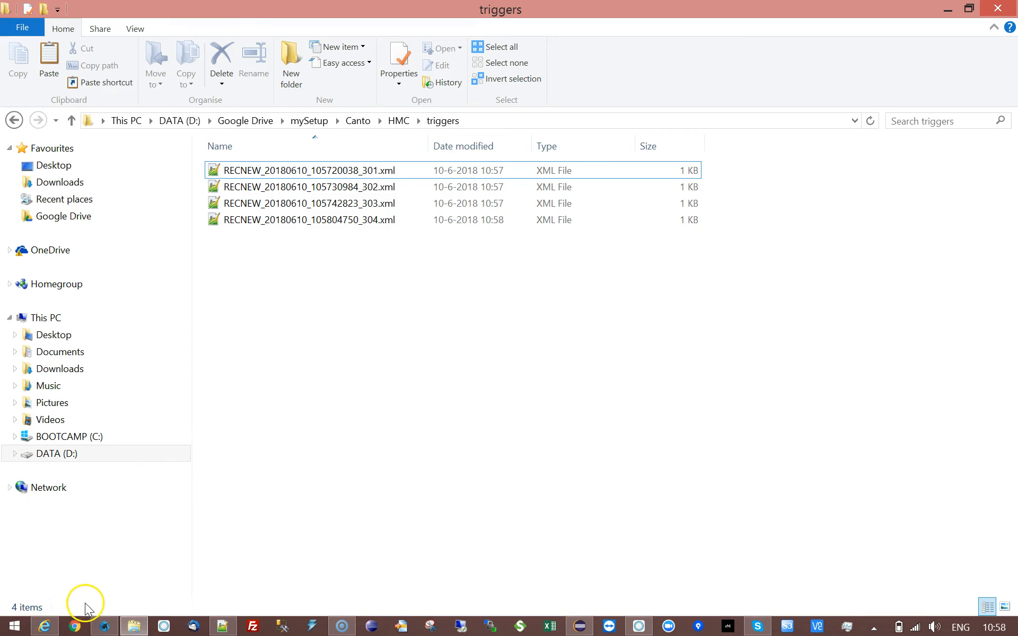
click(105, 627)
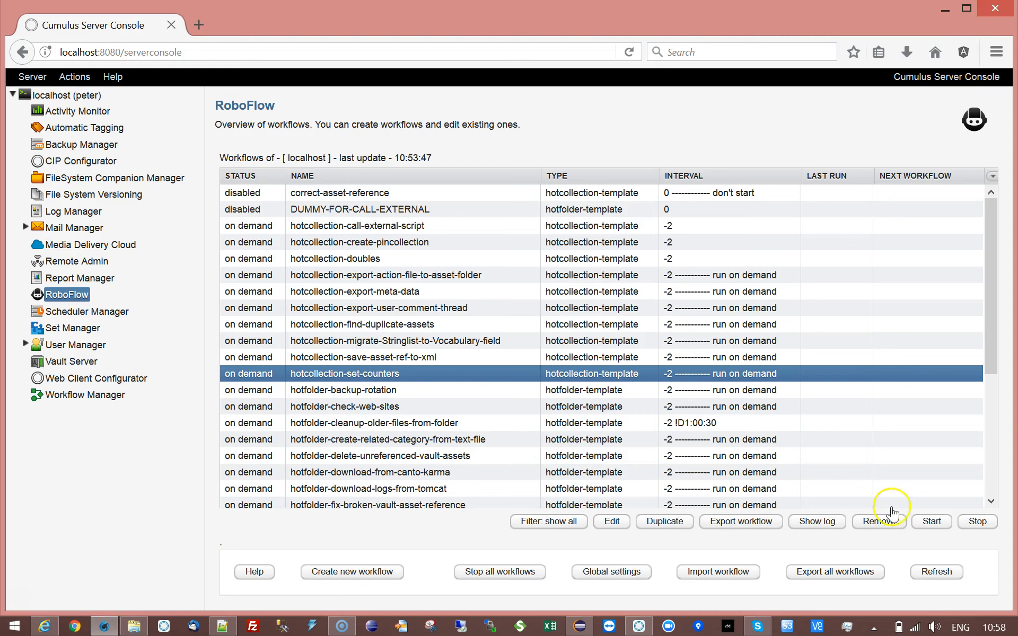
click(933, 524)
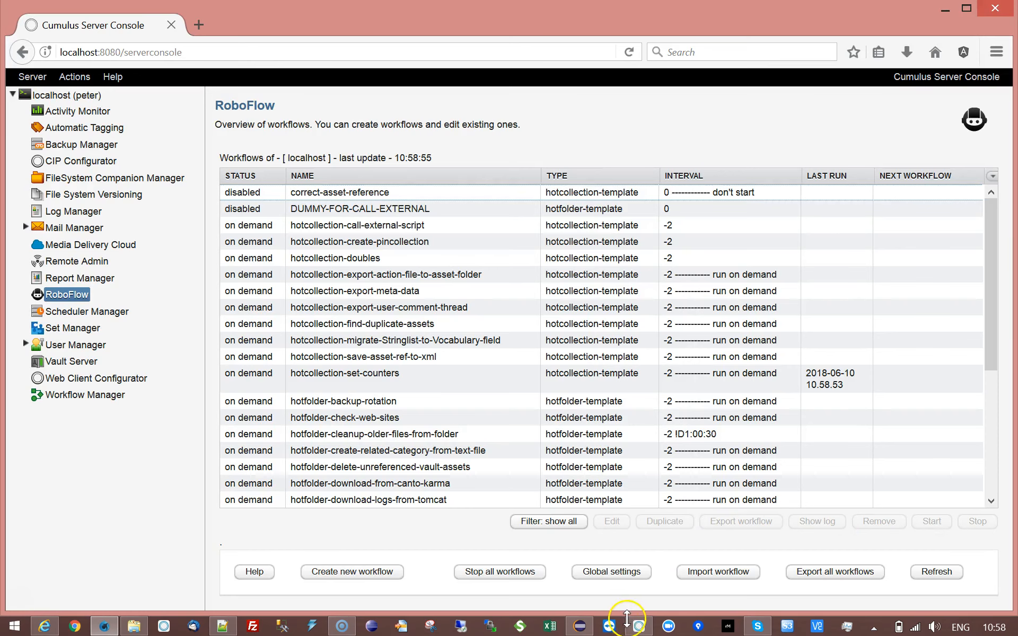
click(639, 626)
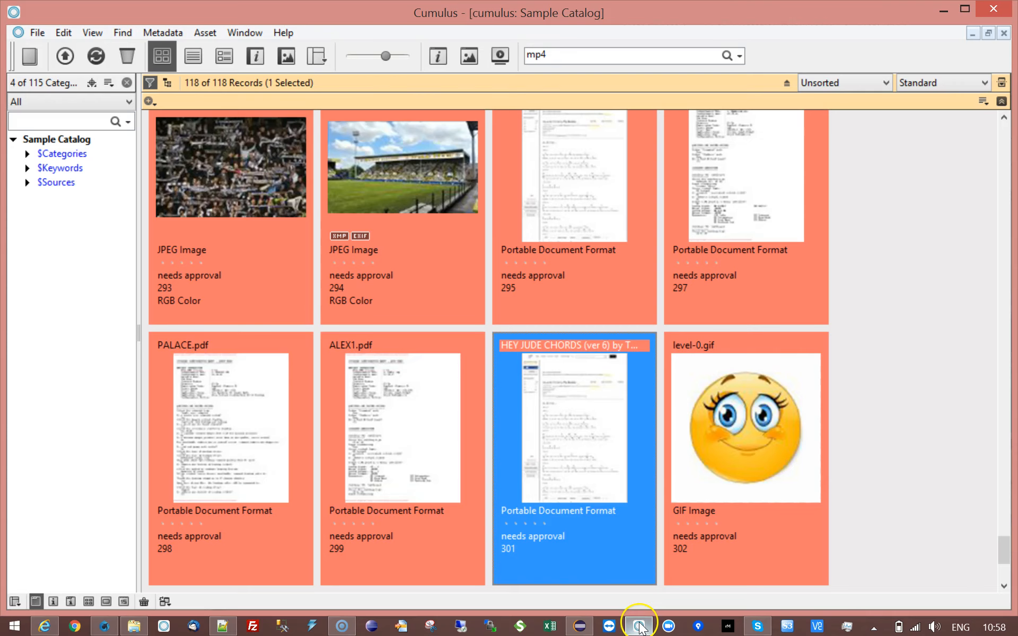
double_click(553, 399)
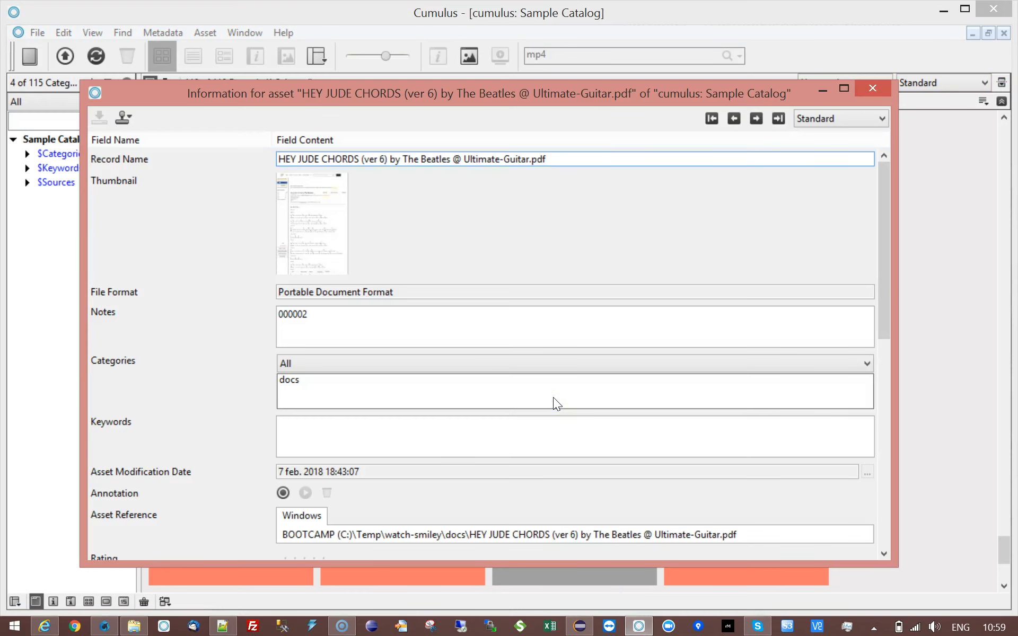
click(309, 314)
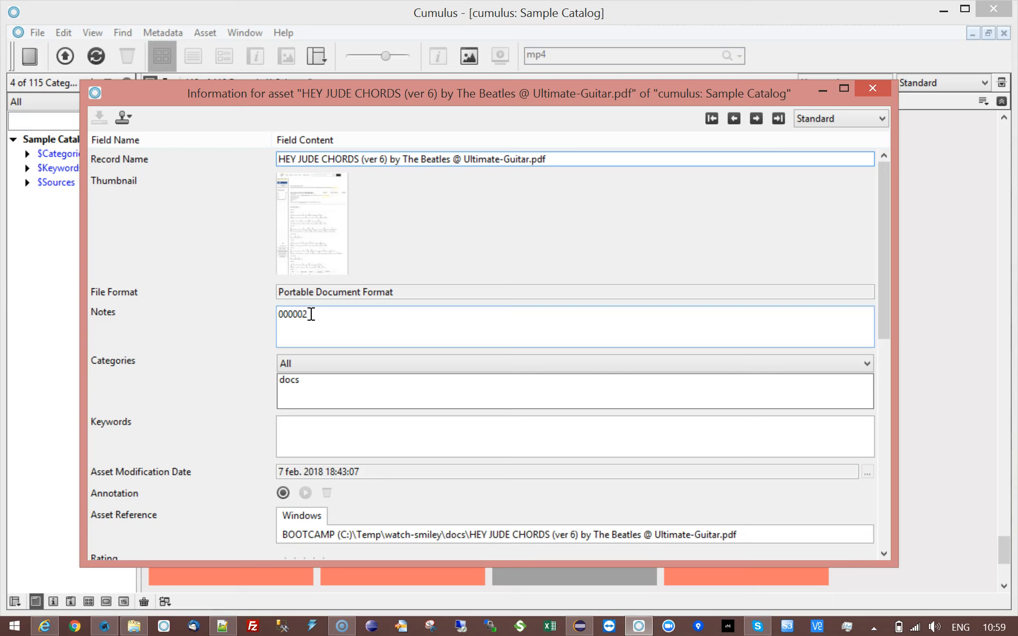
click(863, 94)
click(755, 115)
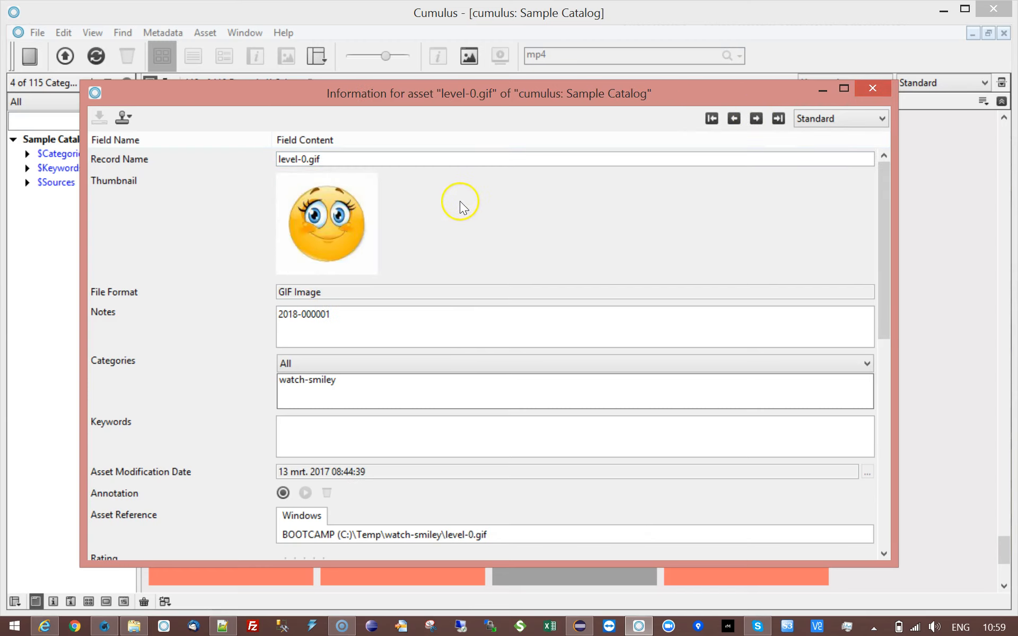
click(328, 315)
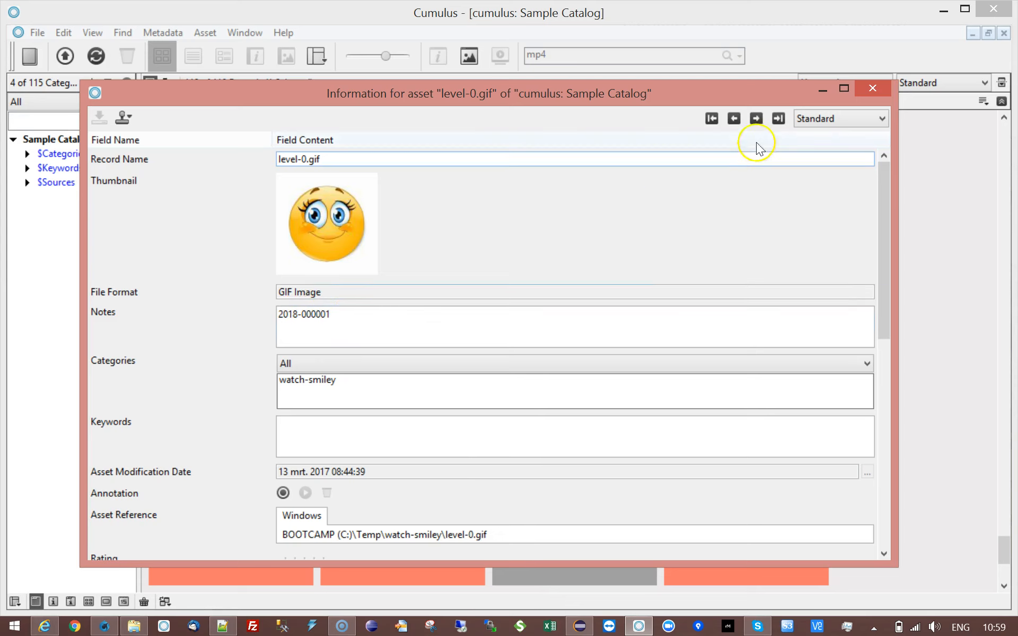
click(752, 121)
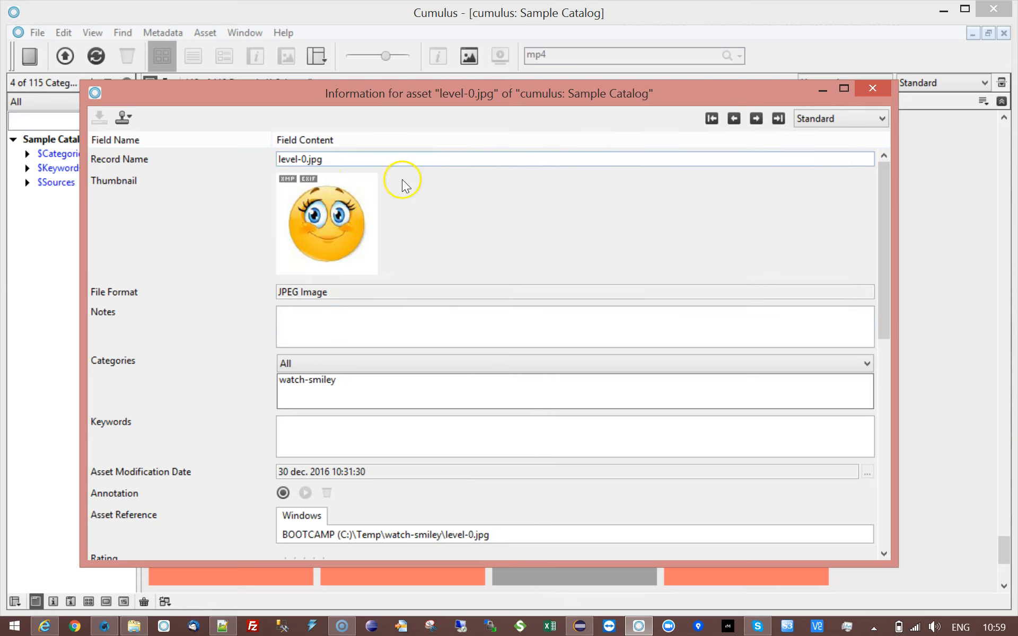
click(323, 327)
click(756, 118)
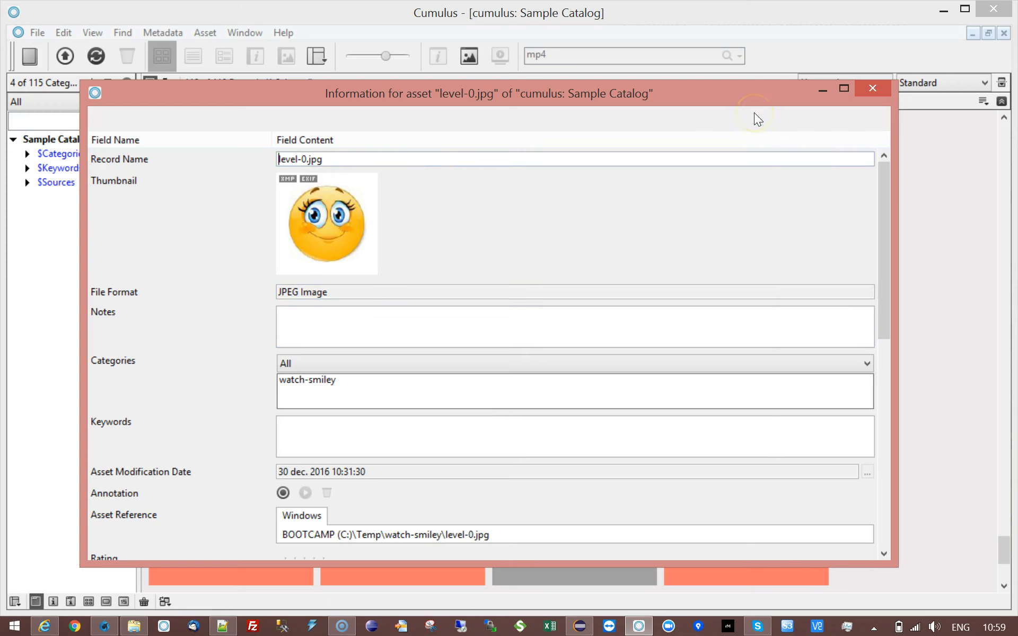
click(296, 160)
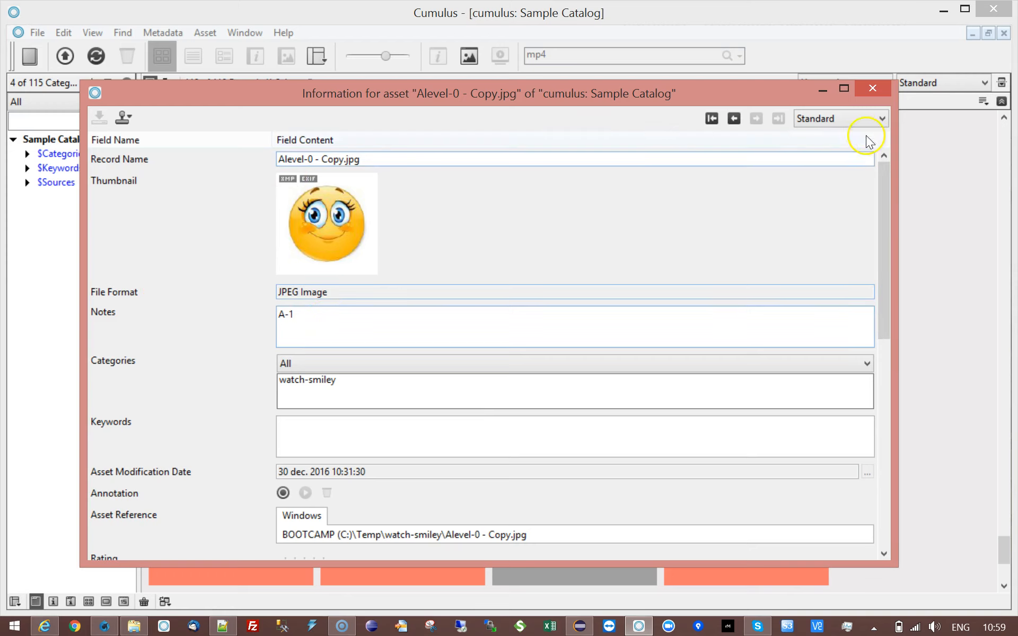
click(880, 87)
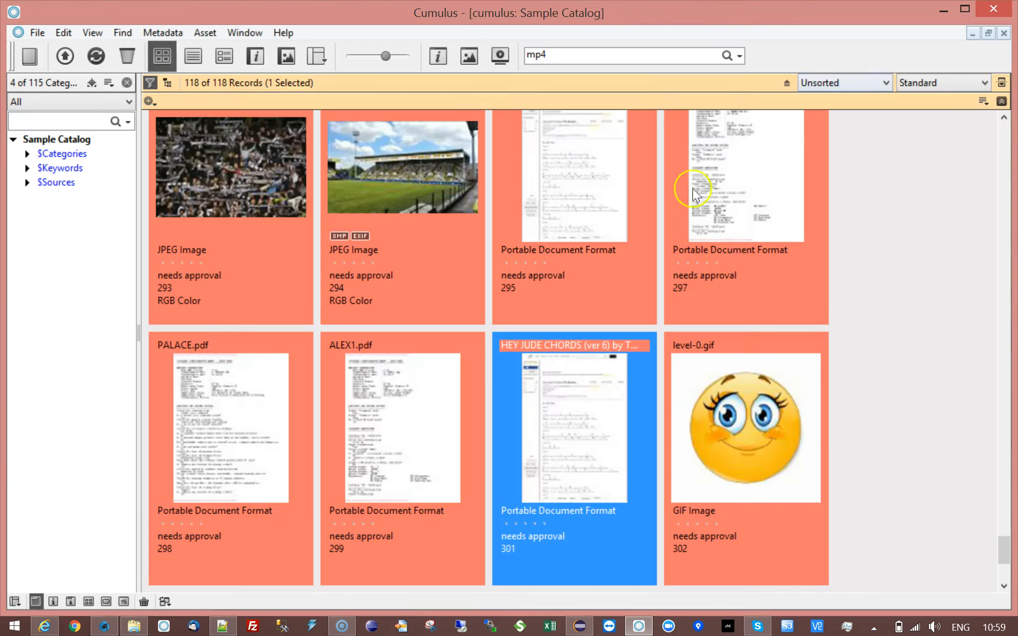
Open the hotcollection-set-counters settings dialog from the RoboFlow list in Server Console.
click(109, 627)
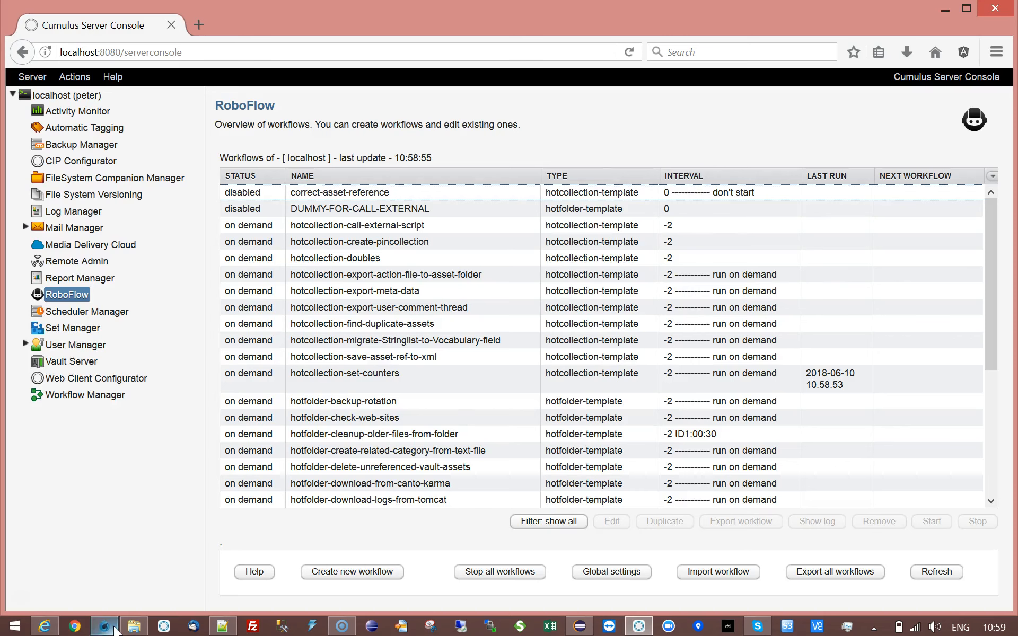
click(105, 626)
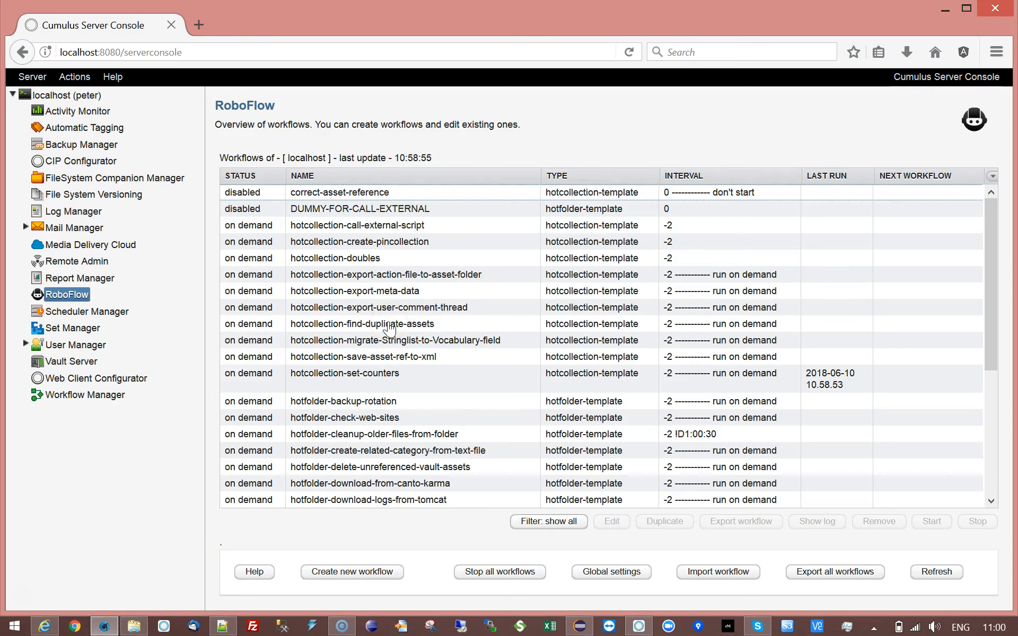
double_click(394, 377)
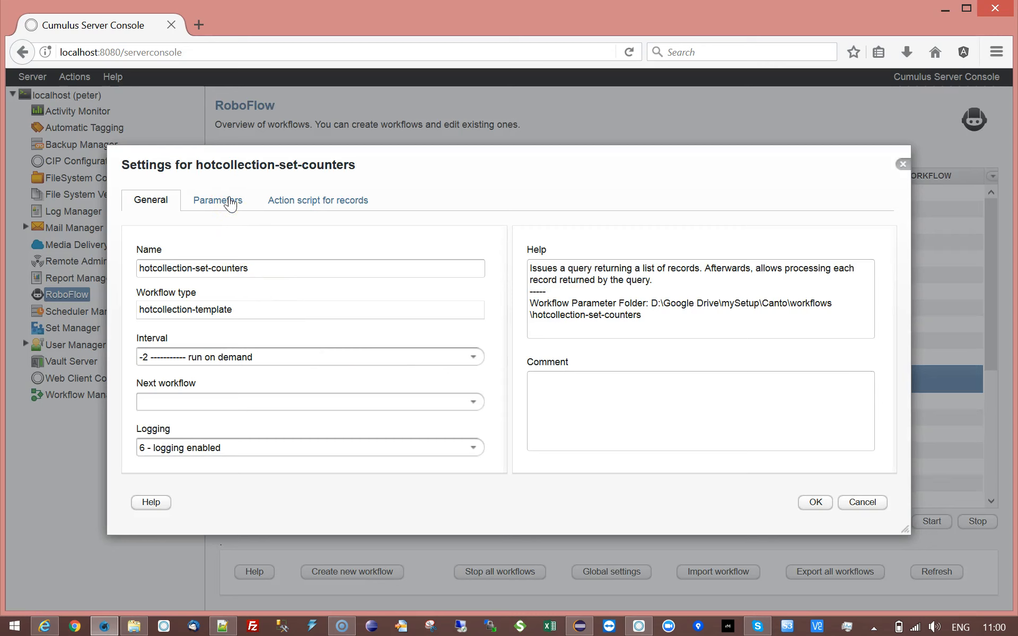
Inspect the Import trigger folder, Cumulus query and Counter-Parameters entries on the Parameters tab.
click(229, 203)
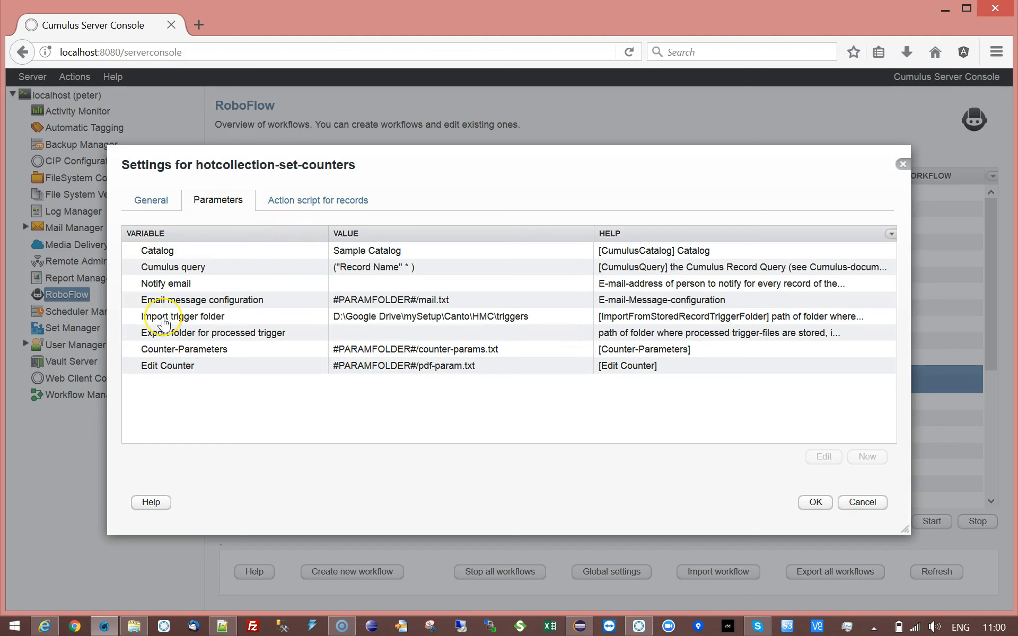
click(164, 318)
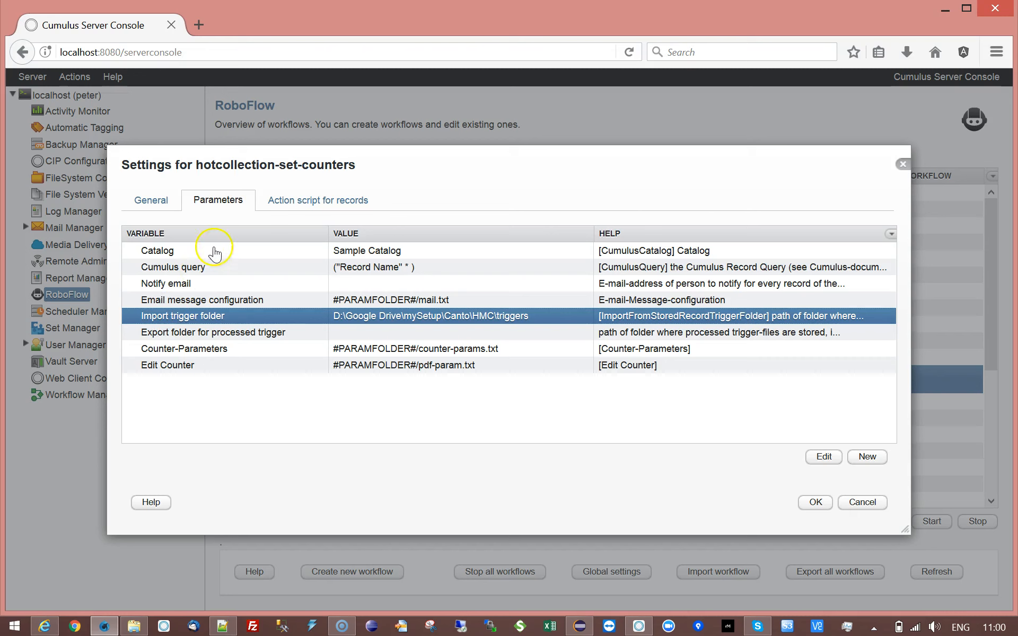
click(236, 268)
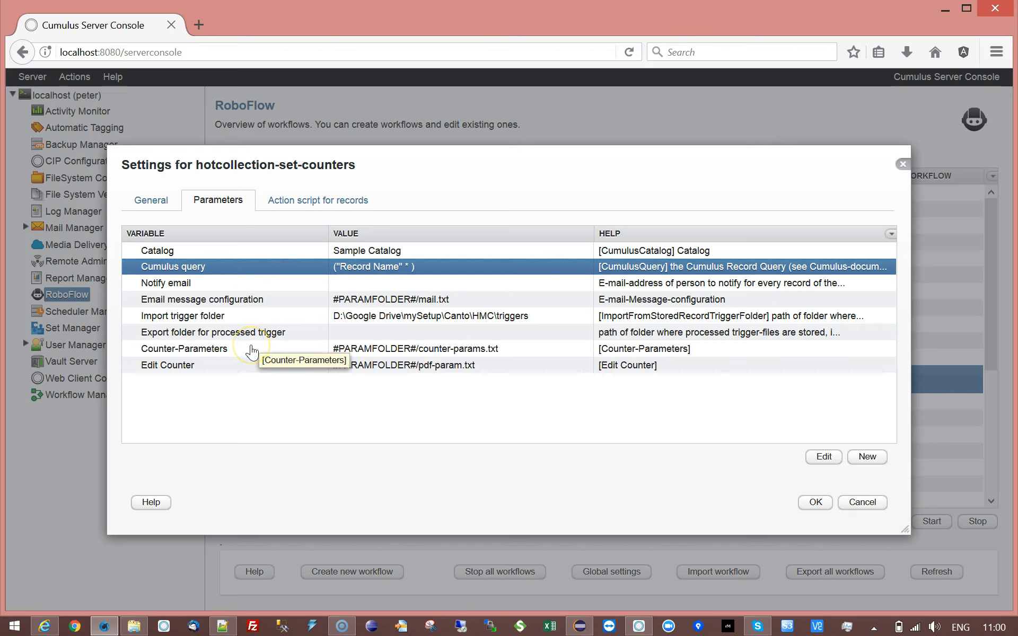
click(252, 351)
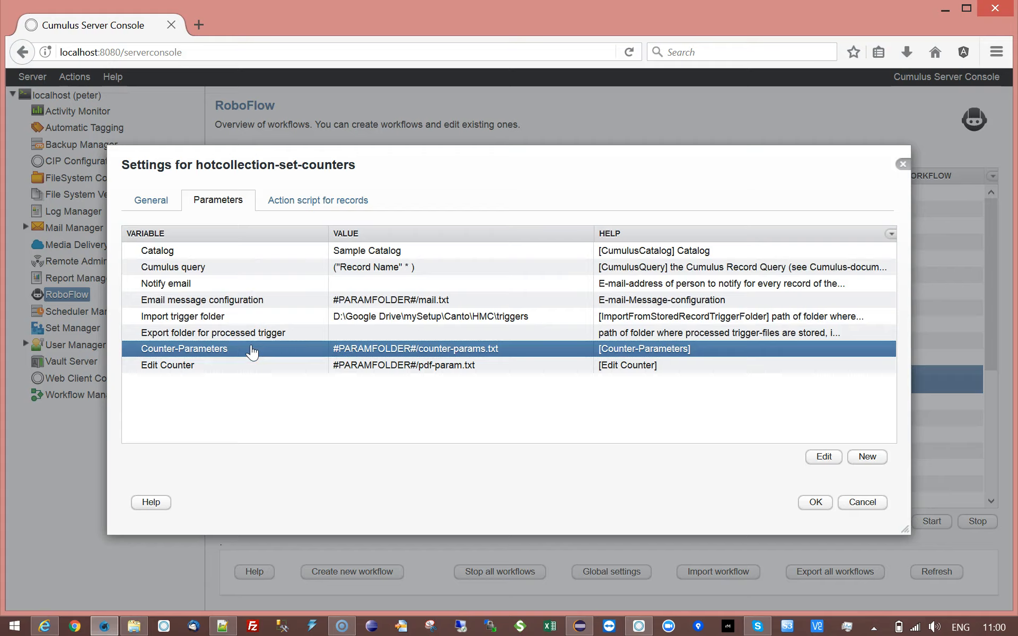
Open the counter-params.txt table from Counter-Parameters and move and widen its window.
double_click(251, 351)
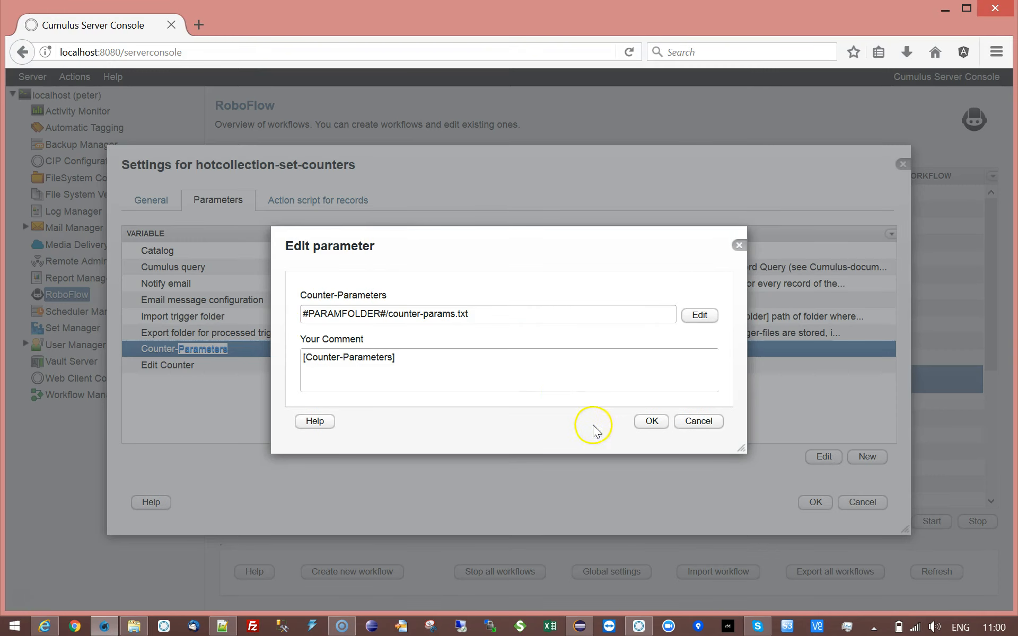
click(709, 318)
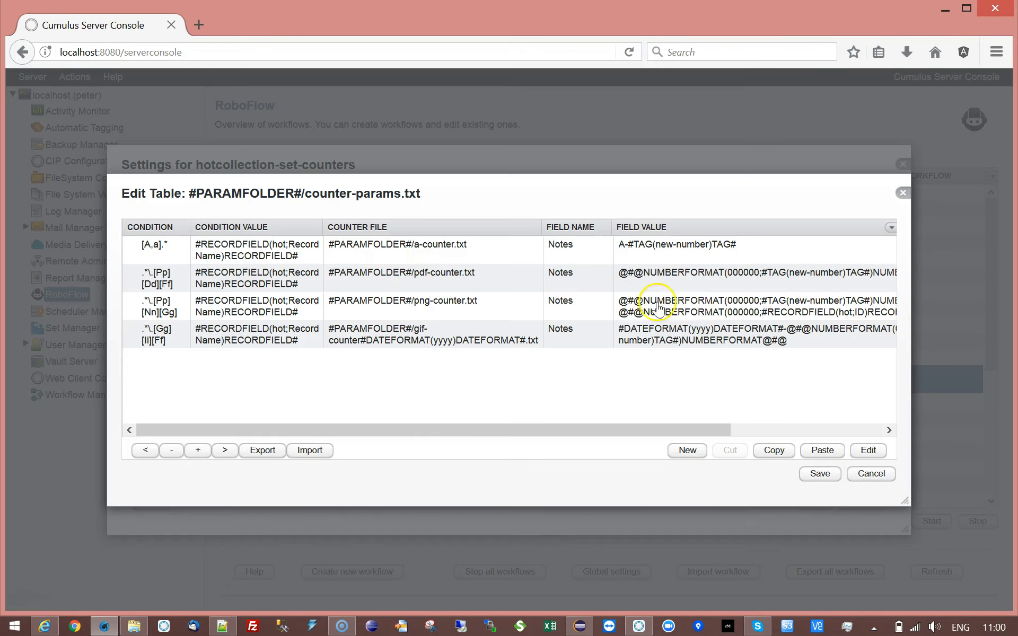
drag(325, 198, 228, 156)
drag(813, 459, 820, 460)
drag(905, 457, 996, 459)
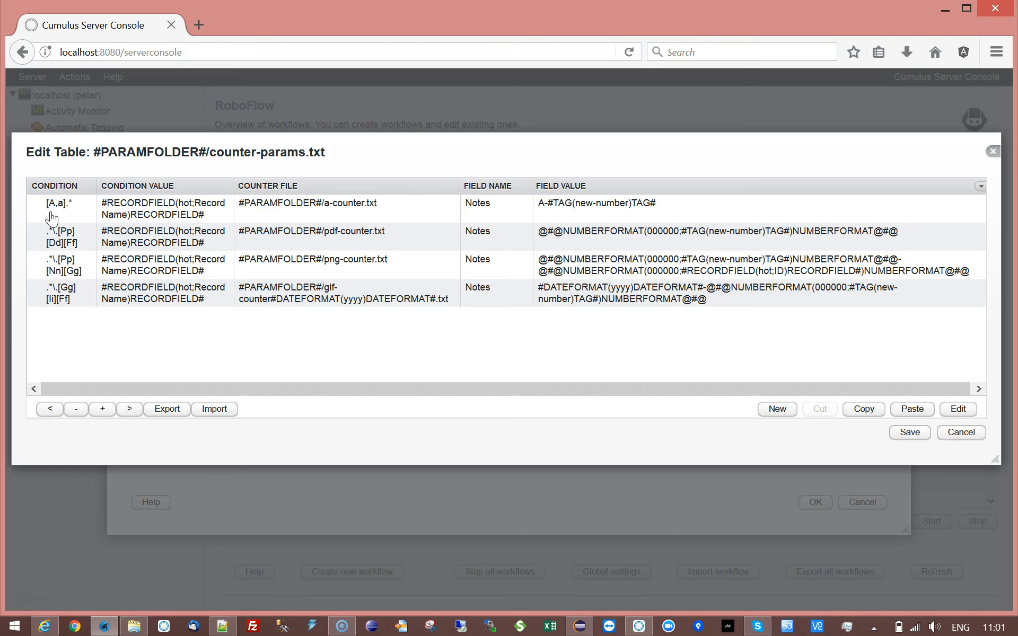
Review the four counter rules, starting with the [A,a].* row.
click(52, 217)
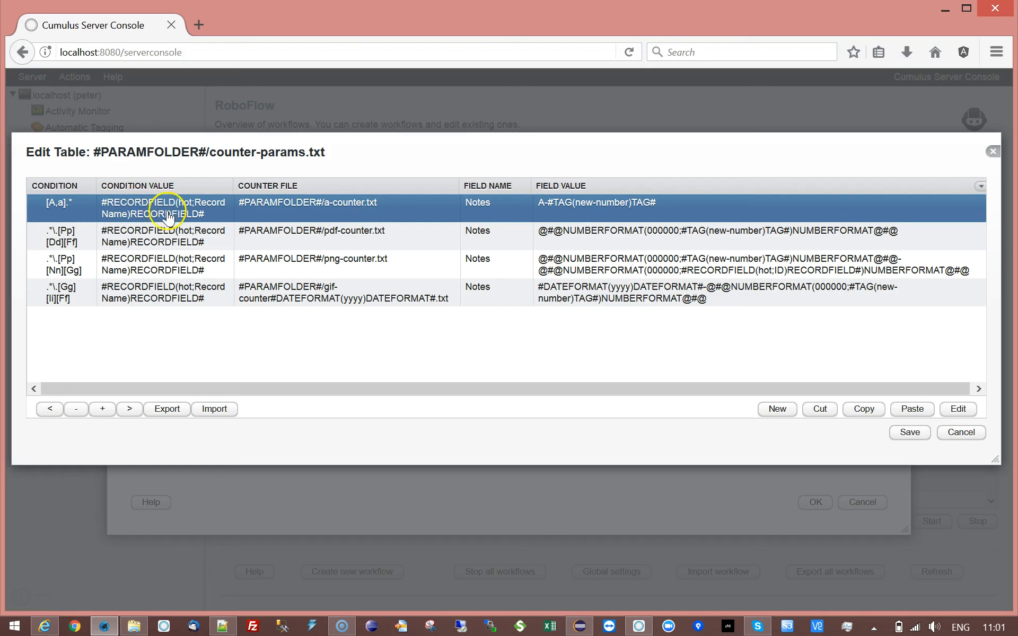
click(53, 209)
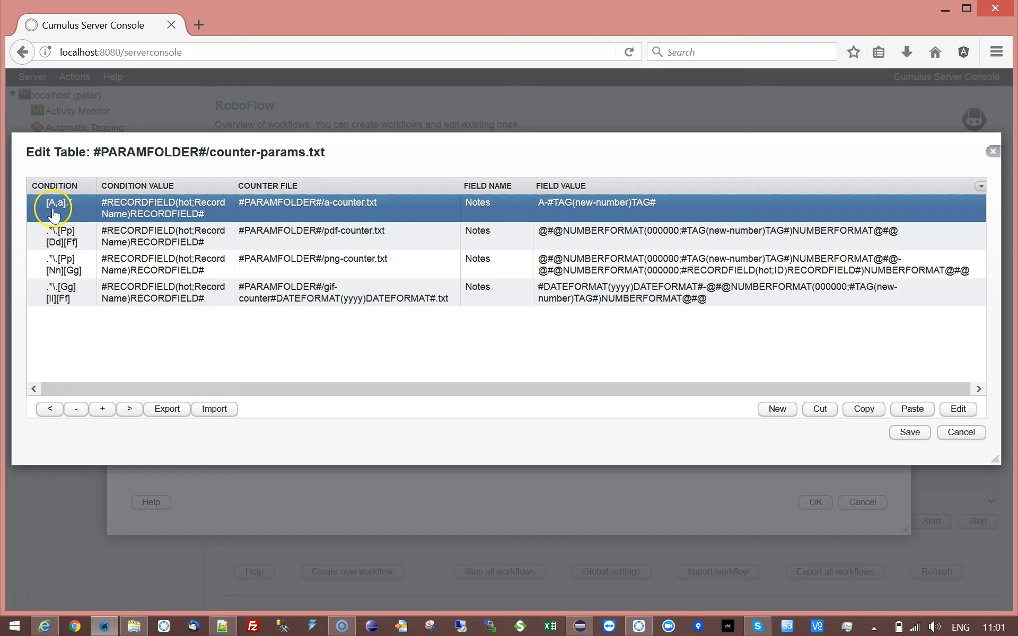
click(139, 211)
click(53, 210)
click(273, 205)
Start adding assets and duplicate Alevel-0 - Copy.jpg in the file browser.
click(639, 626)
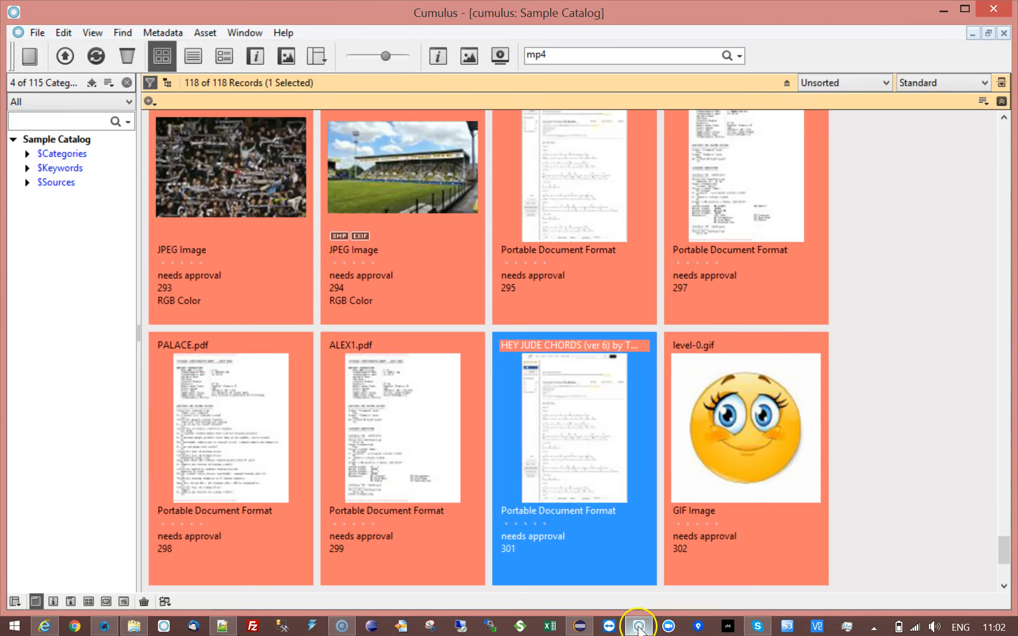
click(65, 56)
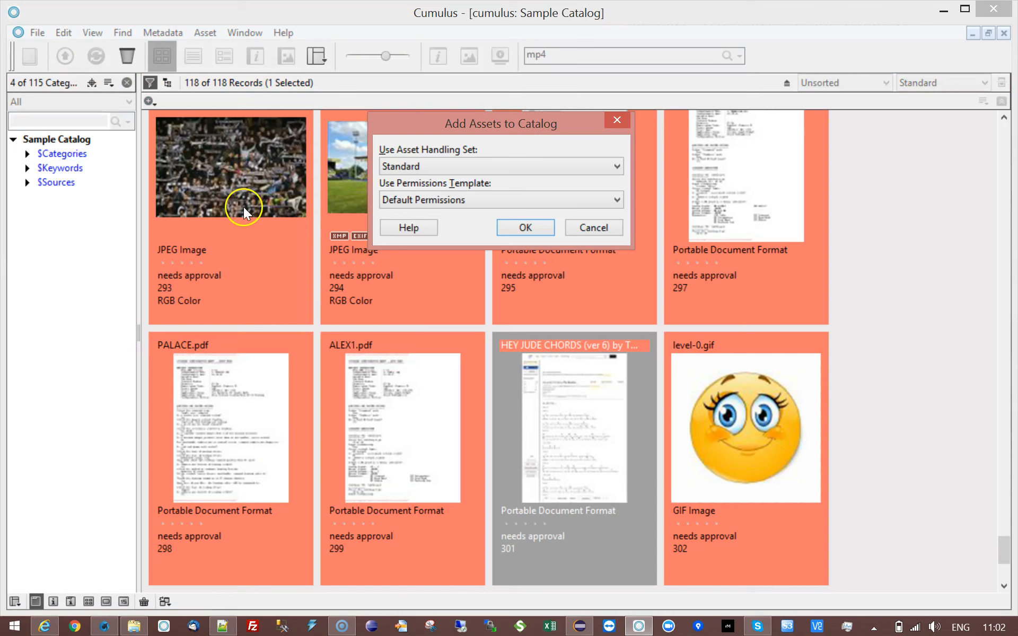
click(518, 231)
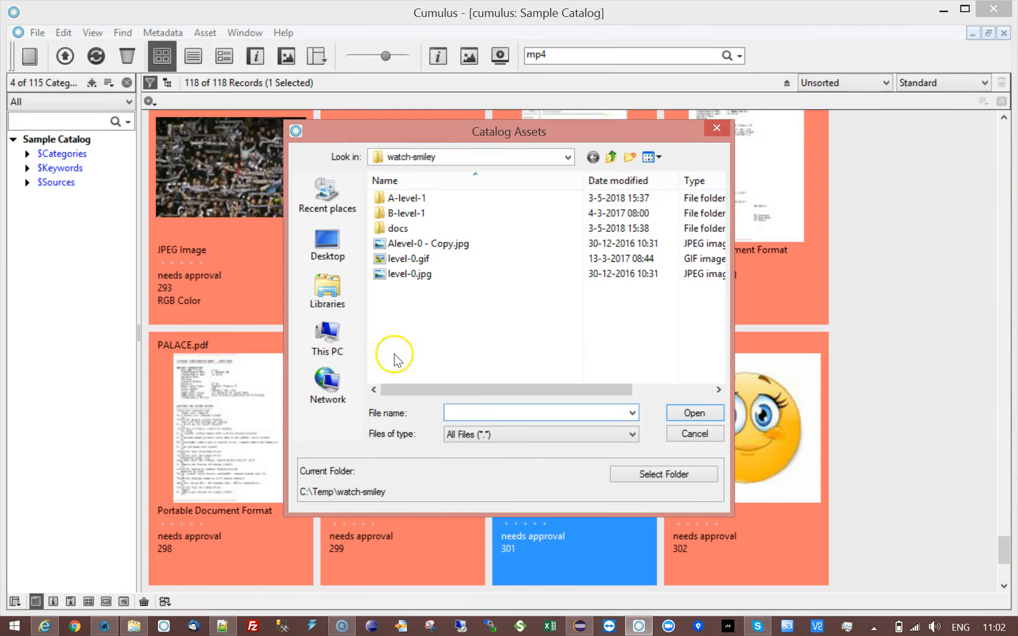
click(400, 243)
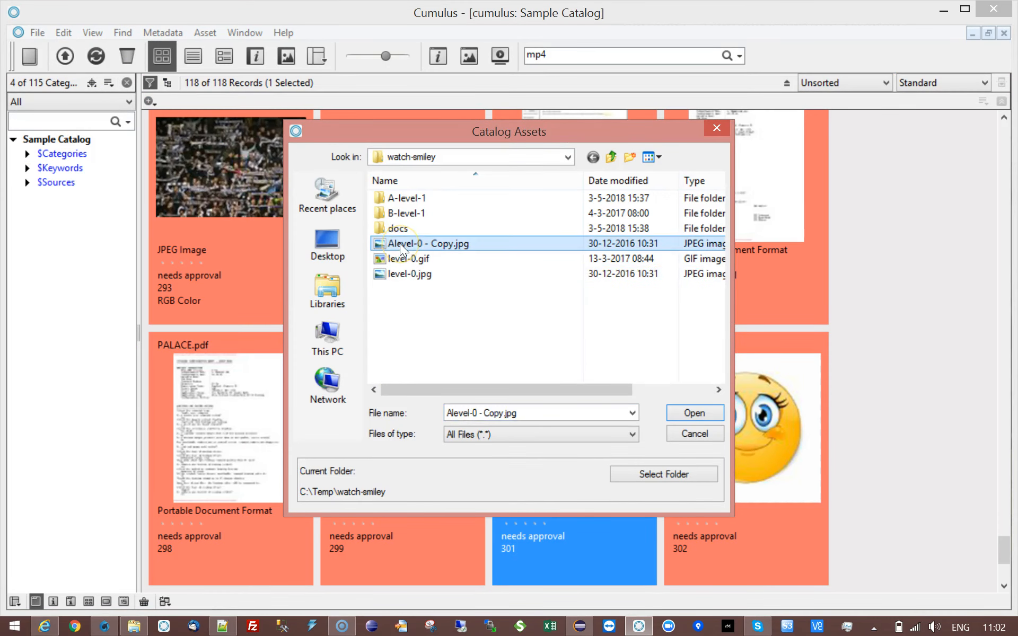
key(ctrl+c)
key(ctrl+v)
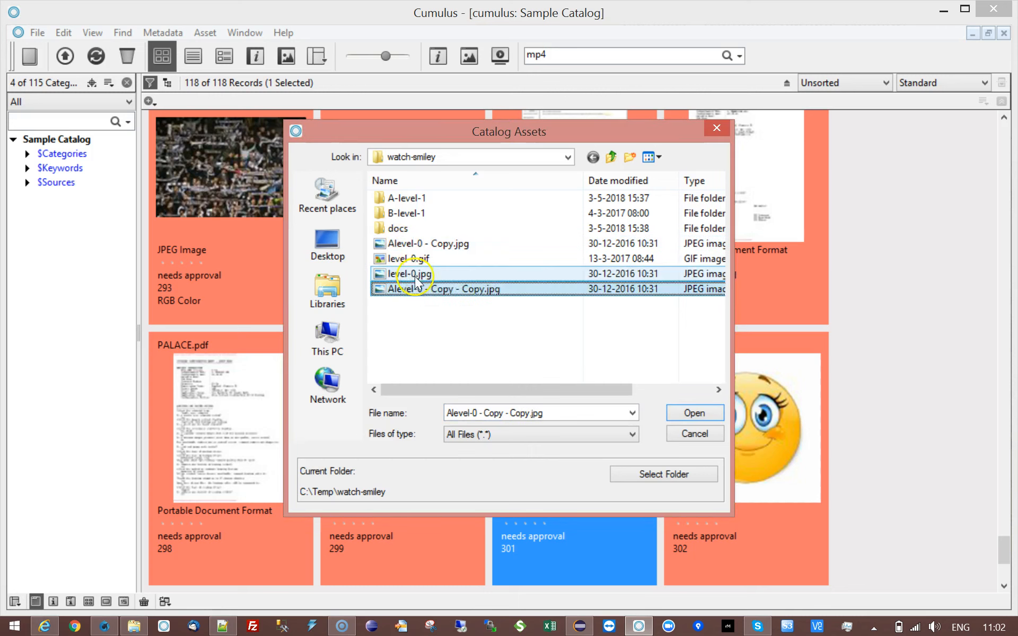
Catalog Alevel-0 - Copy - Copy.jpg as record 305 and open its information.
click(479, 300)
click(479, 290)
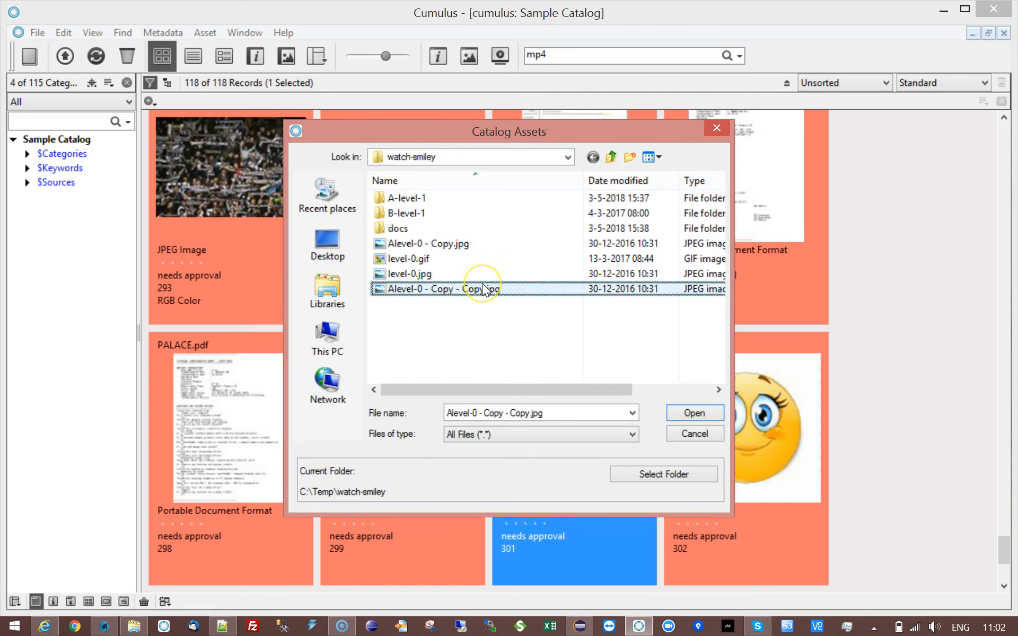
click(699, 414)
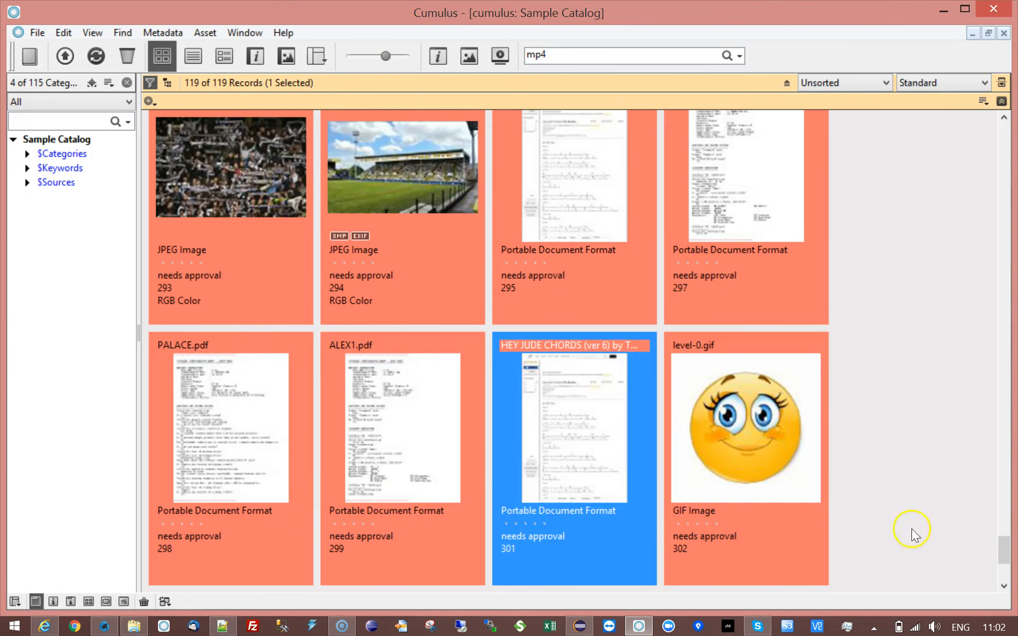
scroll(1005, 555, down, 3)
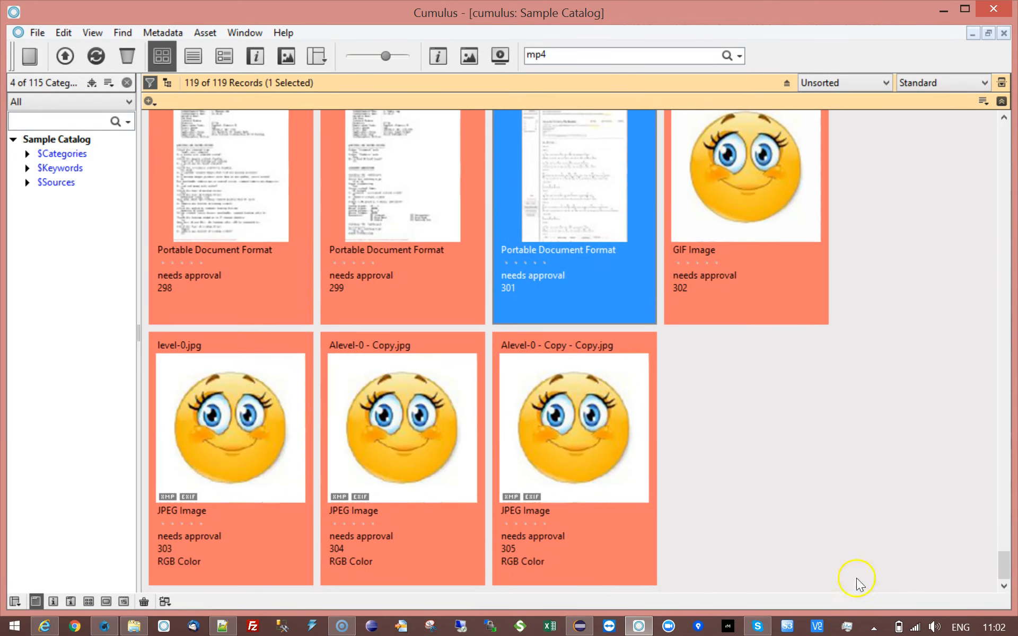
click(612, 462)
double_click(611, 462)
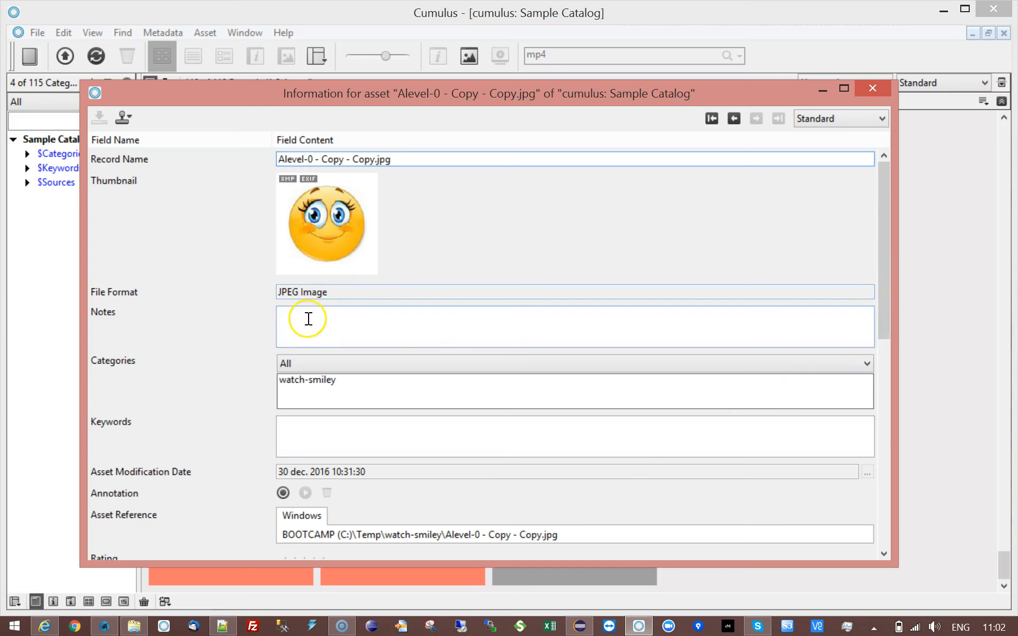
Close the counter table, parameter and settings dialogs unchanged, and run hotcollection-set-counters.
click(104, 626)
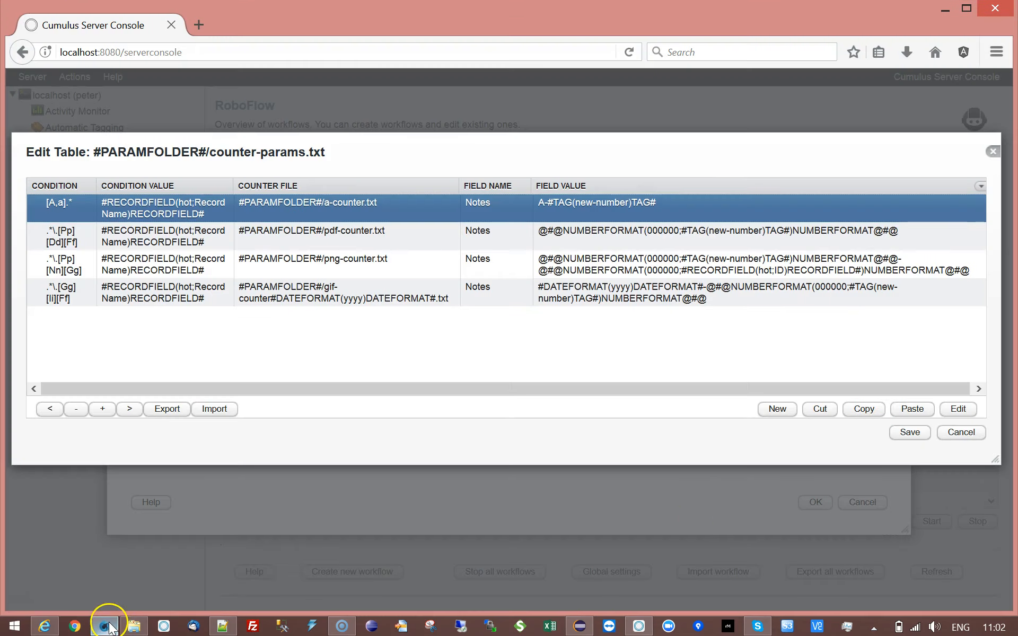
click(956, 437)
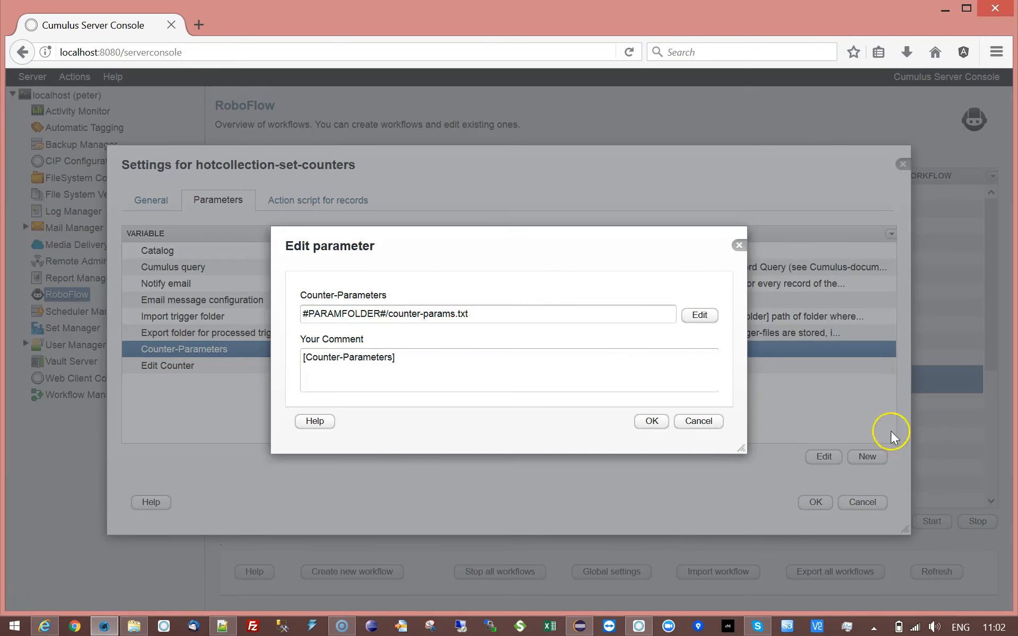
click(698, 419)
click(849, 502)
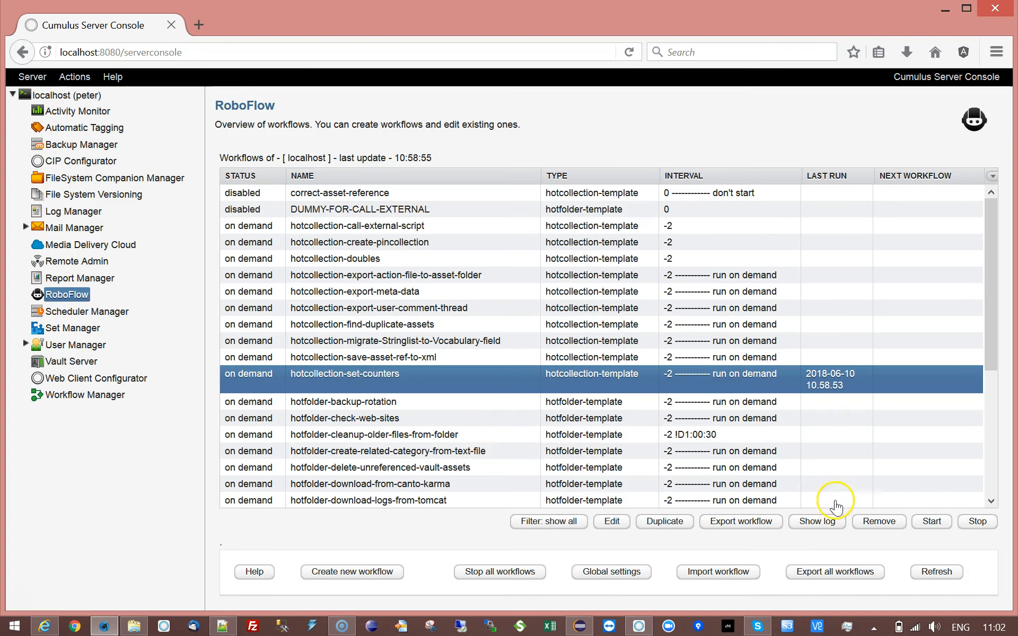
click(933, 522)
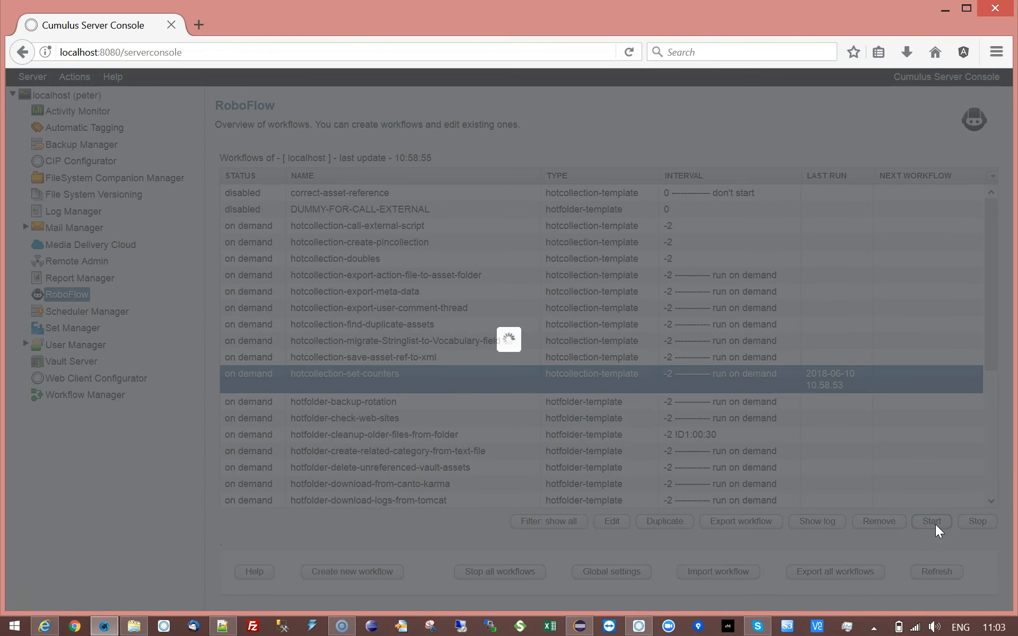
click(549, 449)
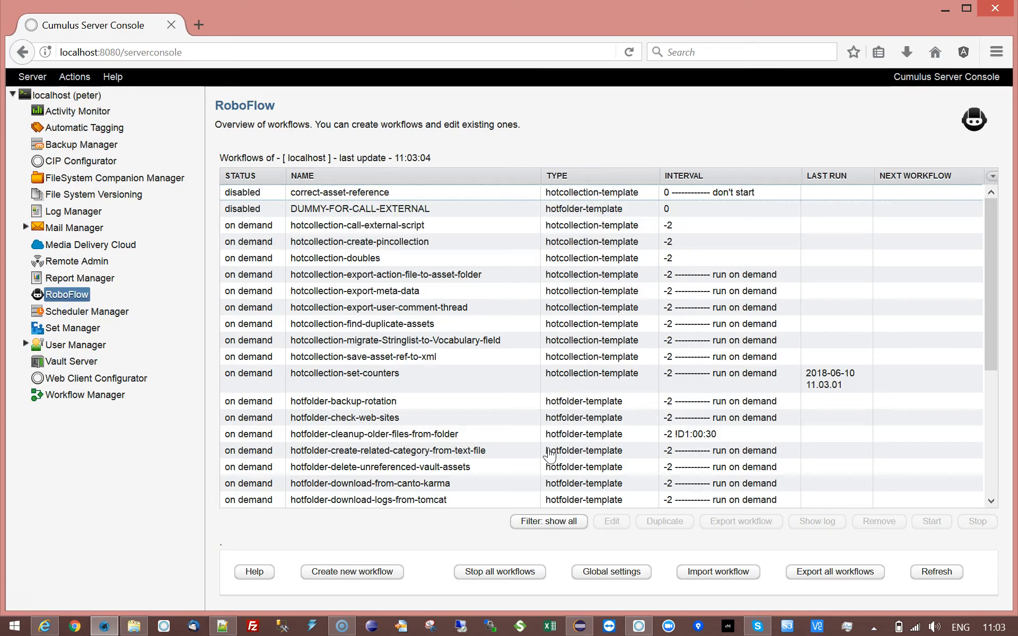
View the workflow log showing the 11:03:01 run setting the new record's Notes to A-2.
click(367, 374)
click(951, 572)
click(818, 522)
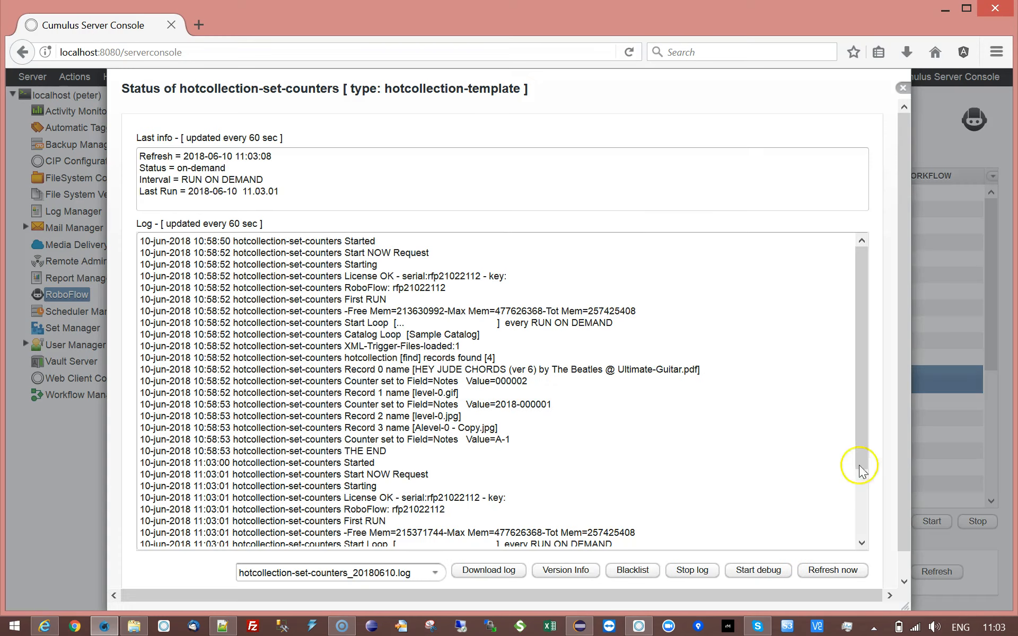
drag(859, 328, 885, 454)
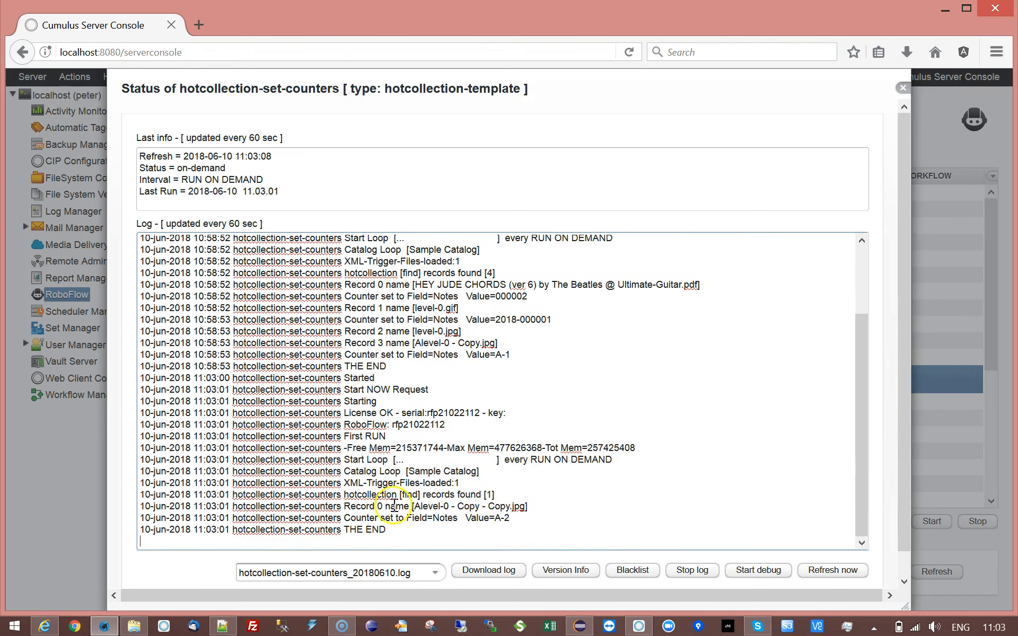
double_click(437, 518)
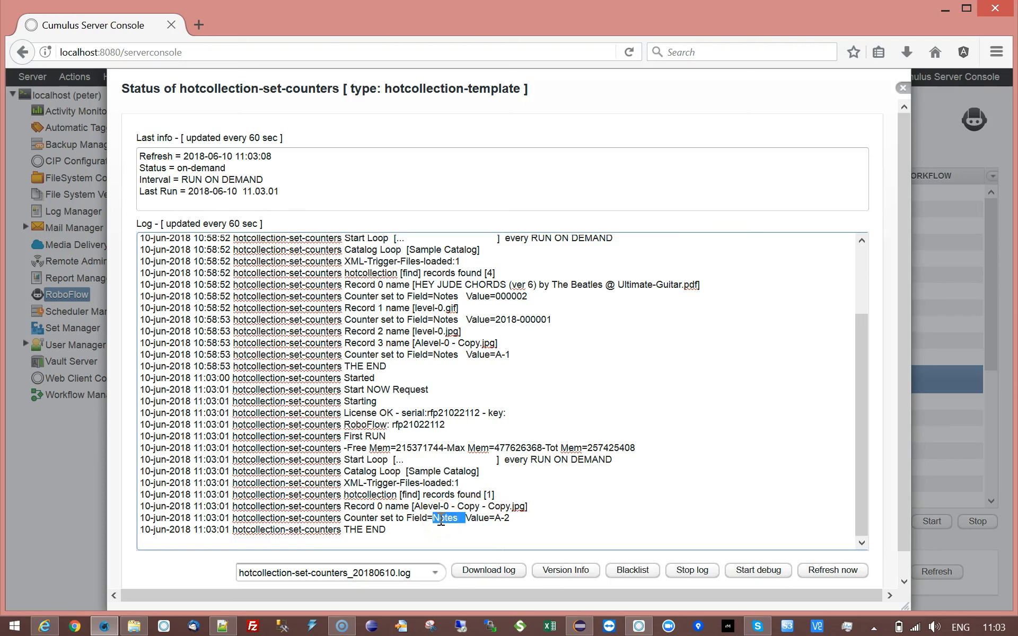
drag(493, 518, 526, 519)
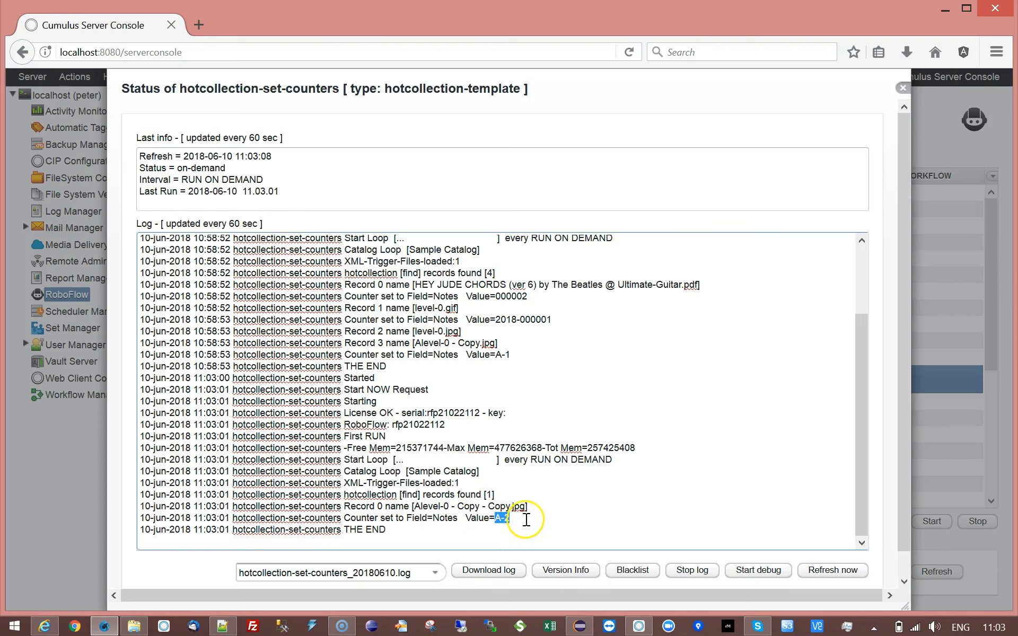
Confirm the new asset's Notes reads A-2, then close the log and reopen hotcollection-set-counters settings.
click(639, 626)
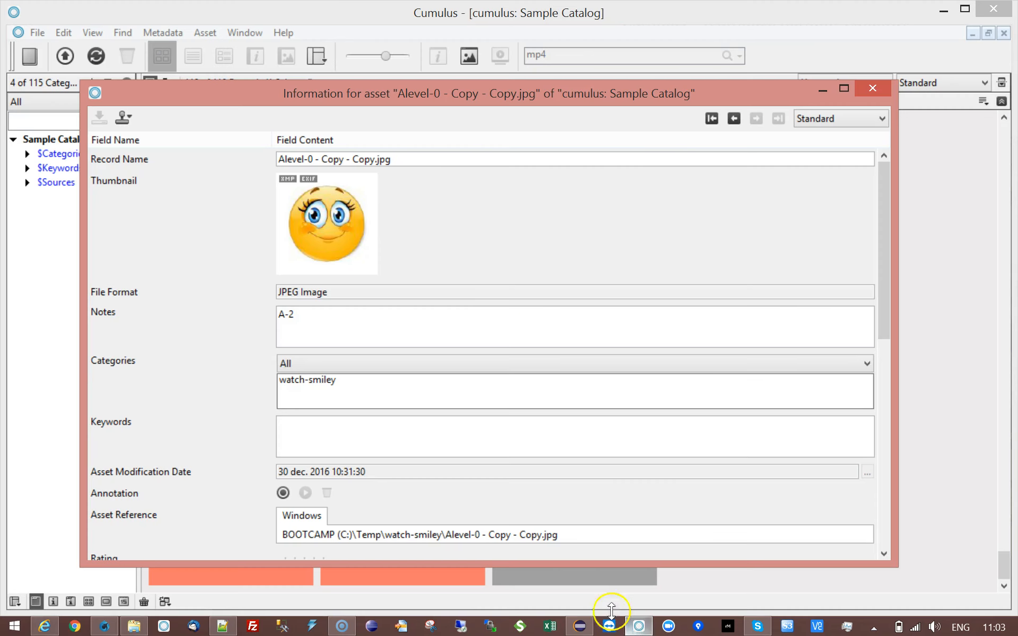
click(295, 321)
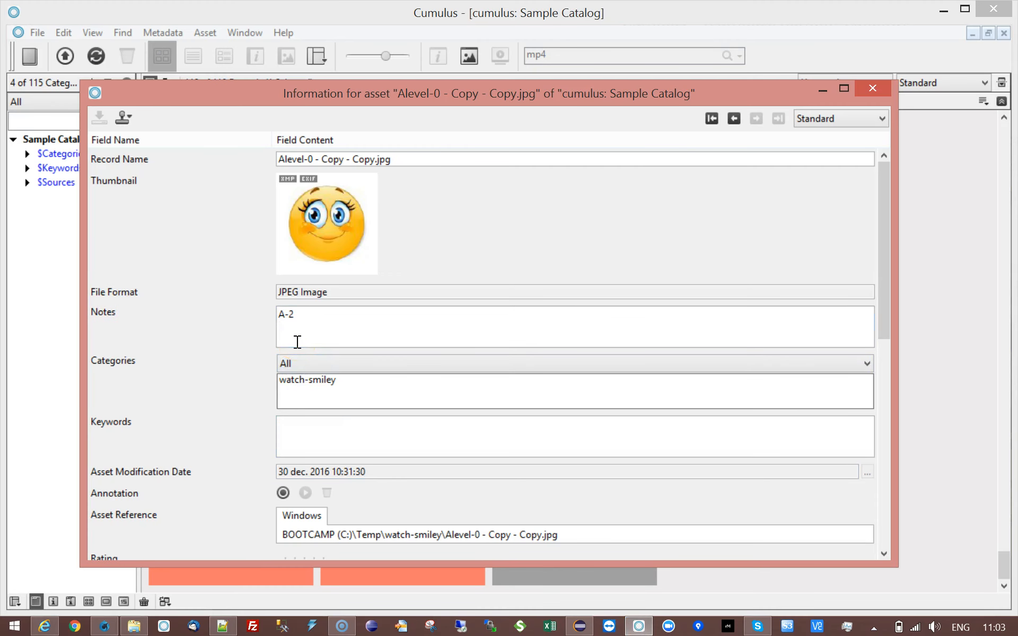
click(104, 626)
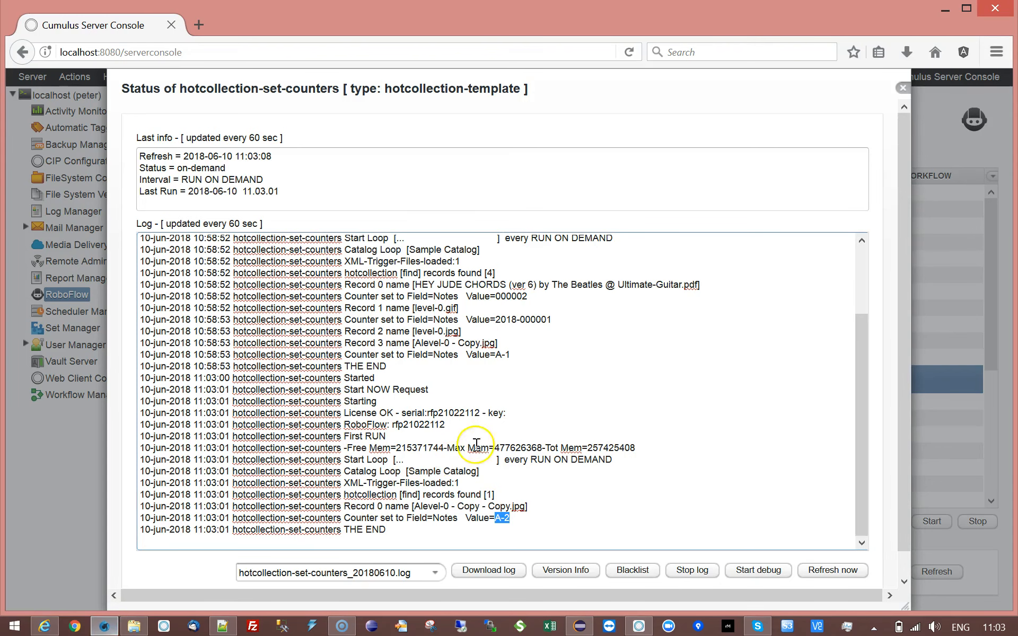
click(903, 87)
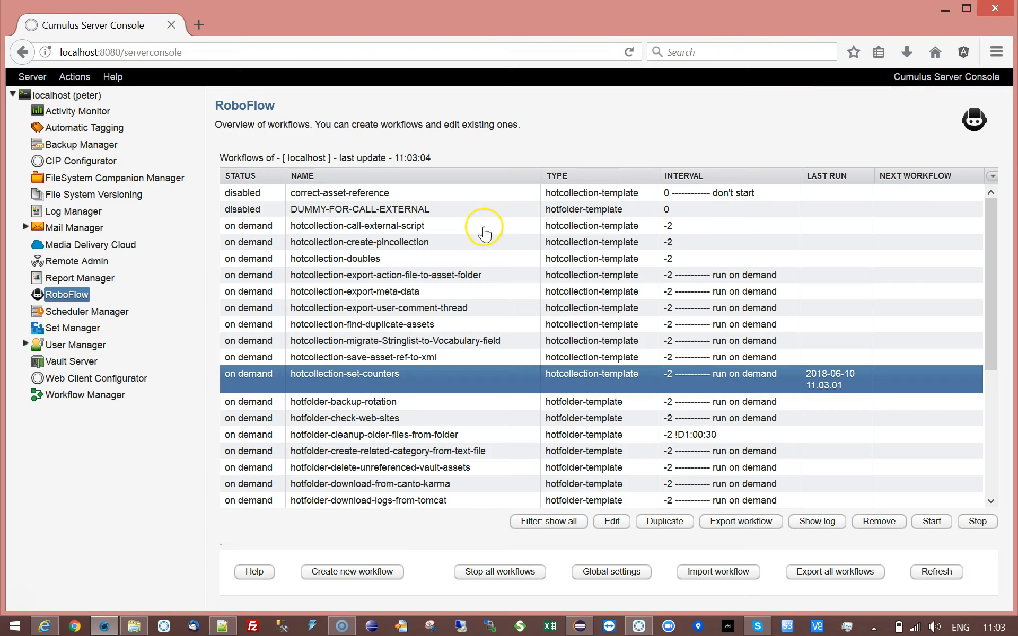
double_click(347, 375)
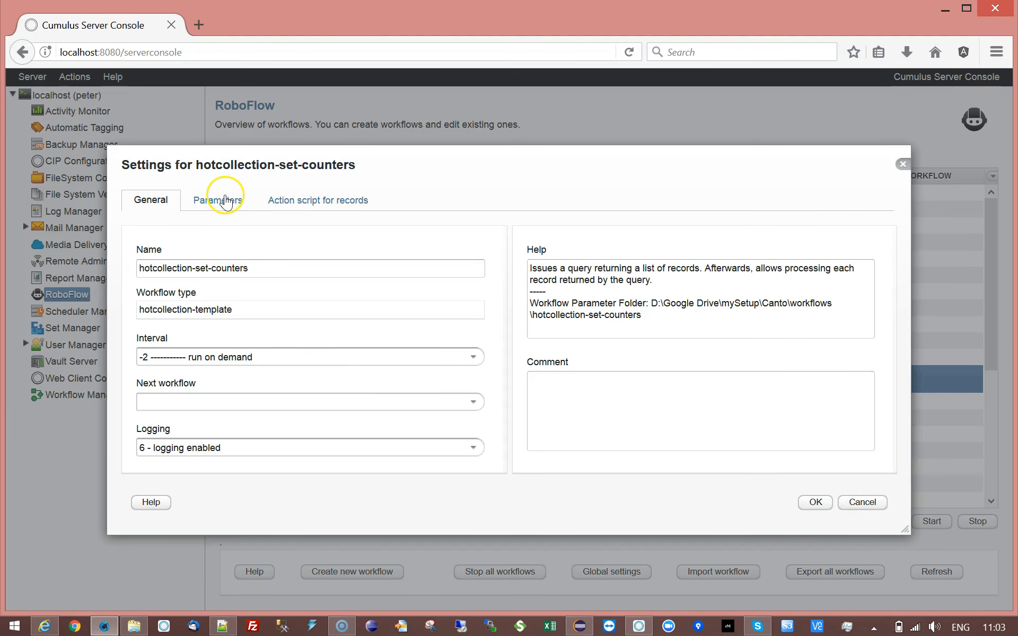
Open the Counter-Parameters counter-params.txt table, move it left, and bring the Cumulus asset window forward.
click(226, 202)
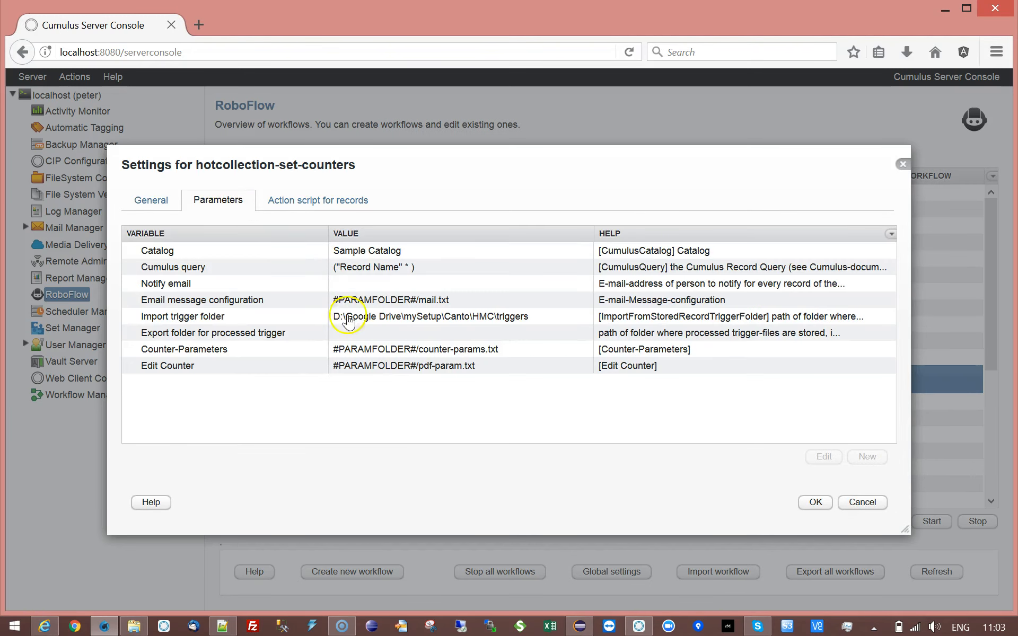
double_click(249, 352)
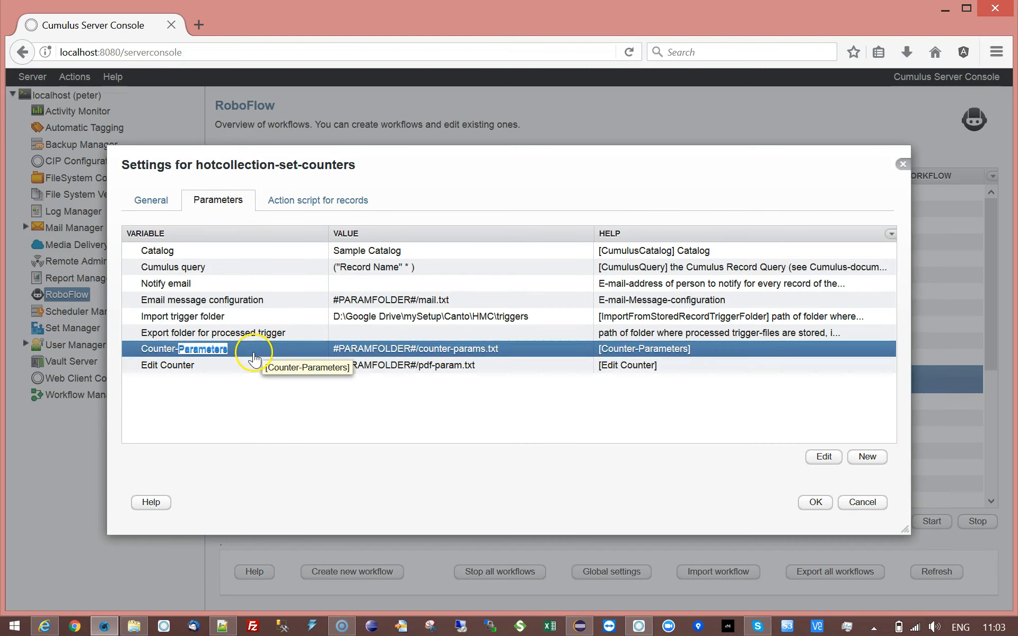
click(699, 314)
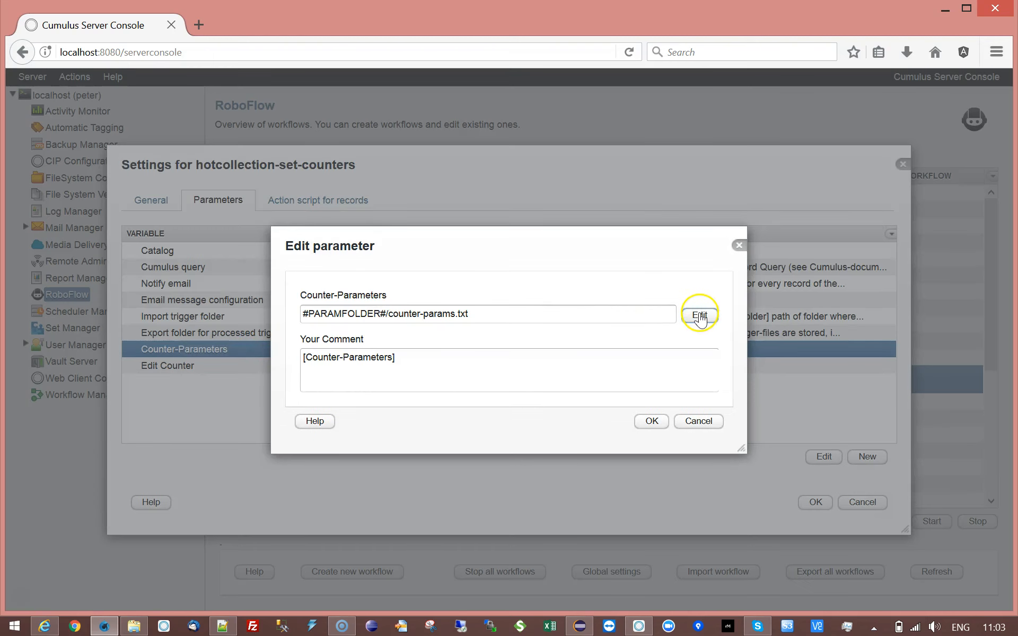
drag(316, 197, 215, 173)
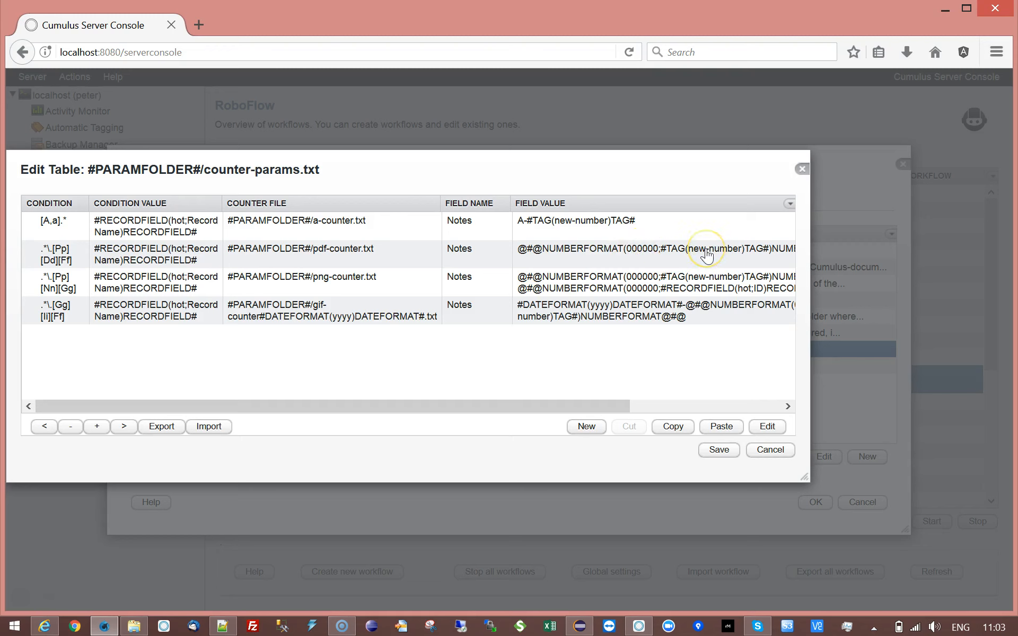
click(639, 626)
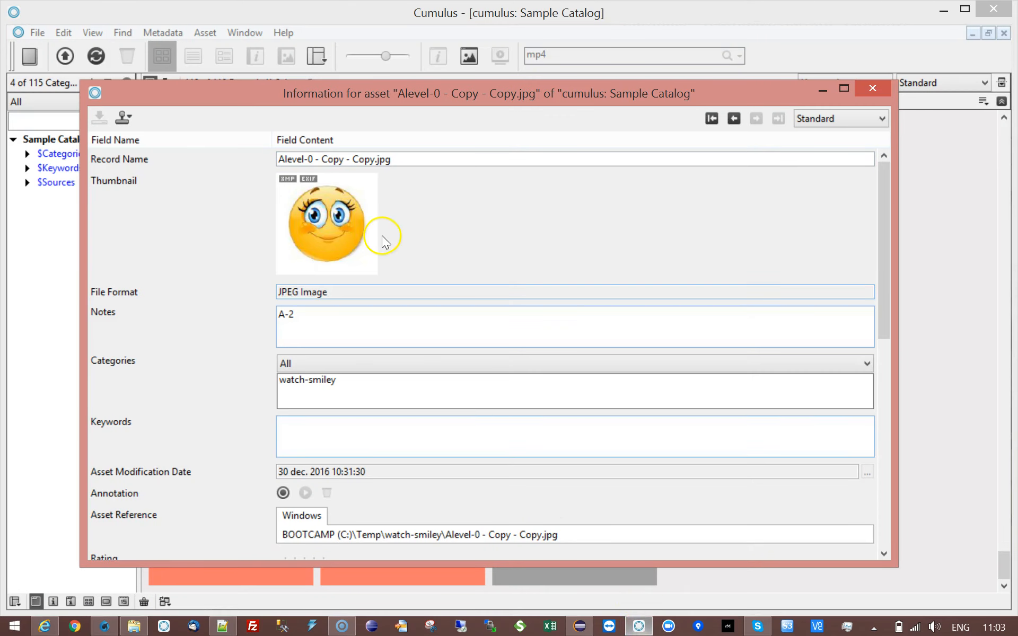
Step back five records to the HEY JUDE CHORDS pdf and check its Notes value 000002.
click(734, 119)
click(734, 118)
click(733, 118)
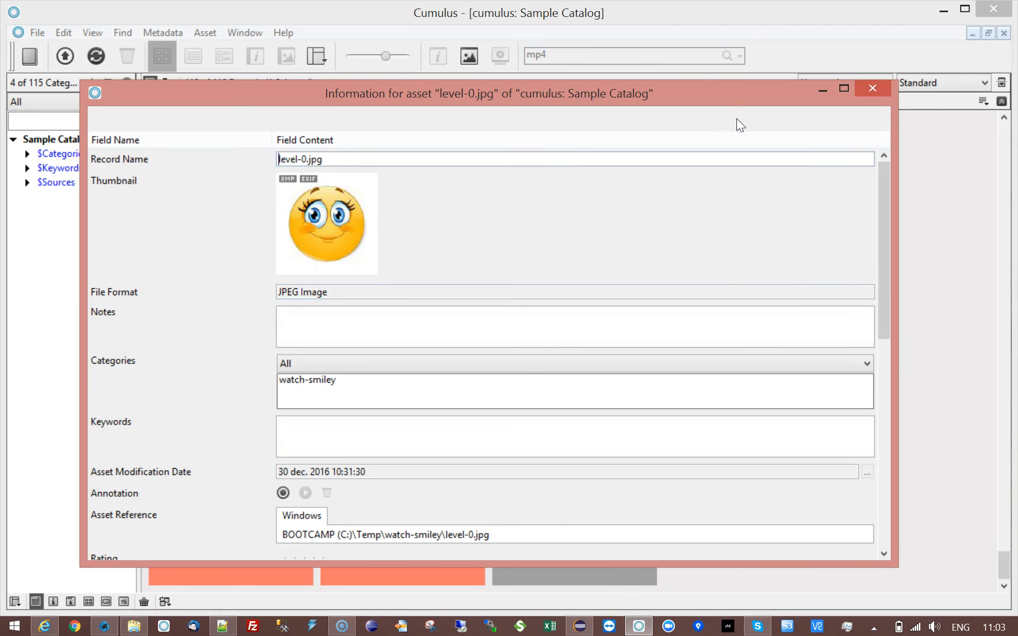
click(736, 119)
click(736, 119)
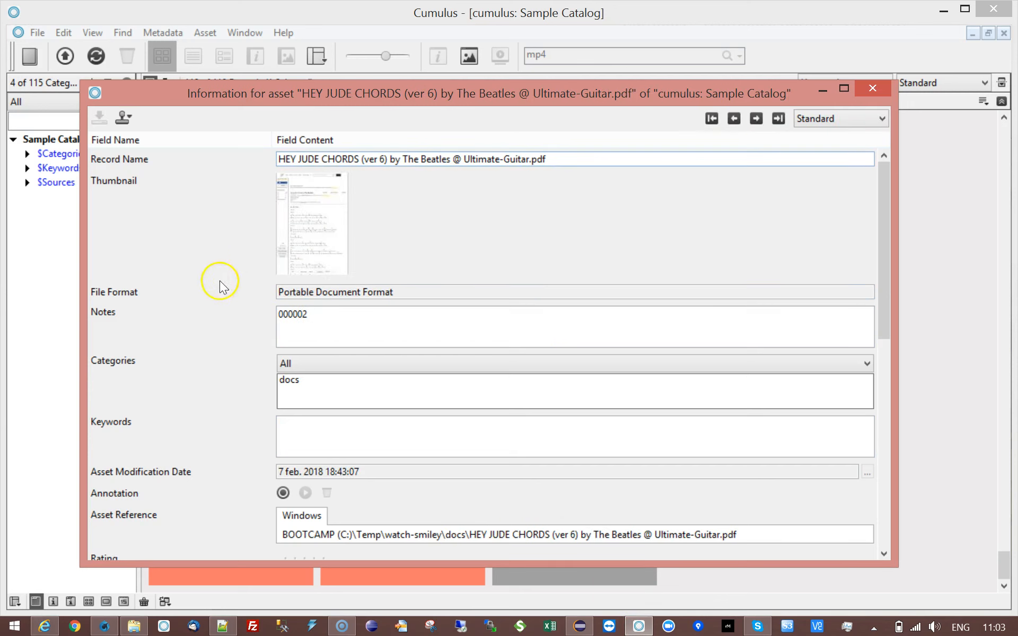
click(301, 317)
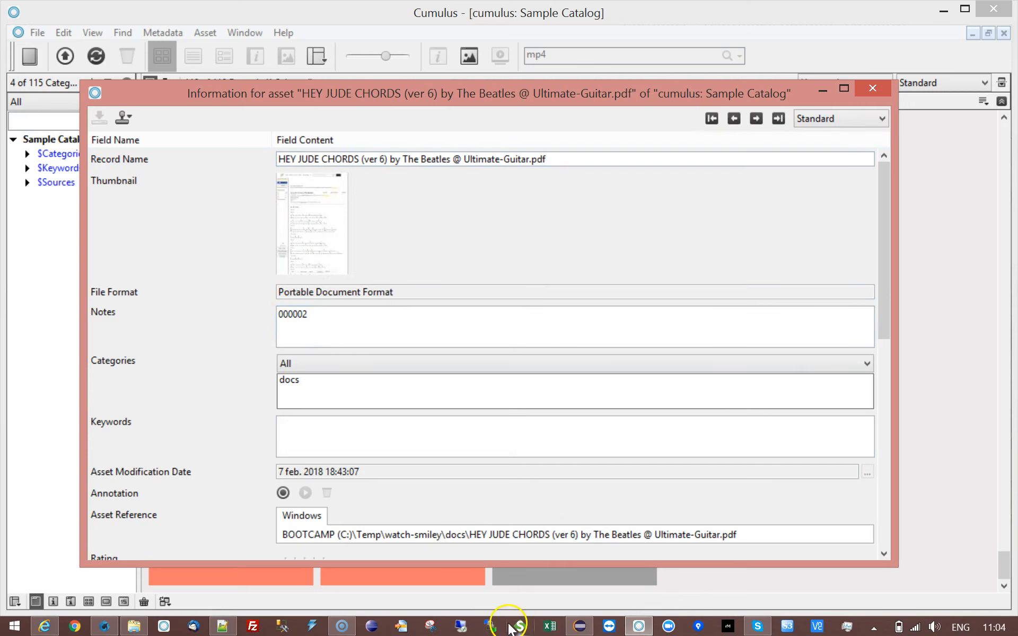
click(104, 626)
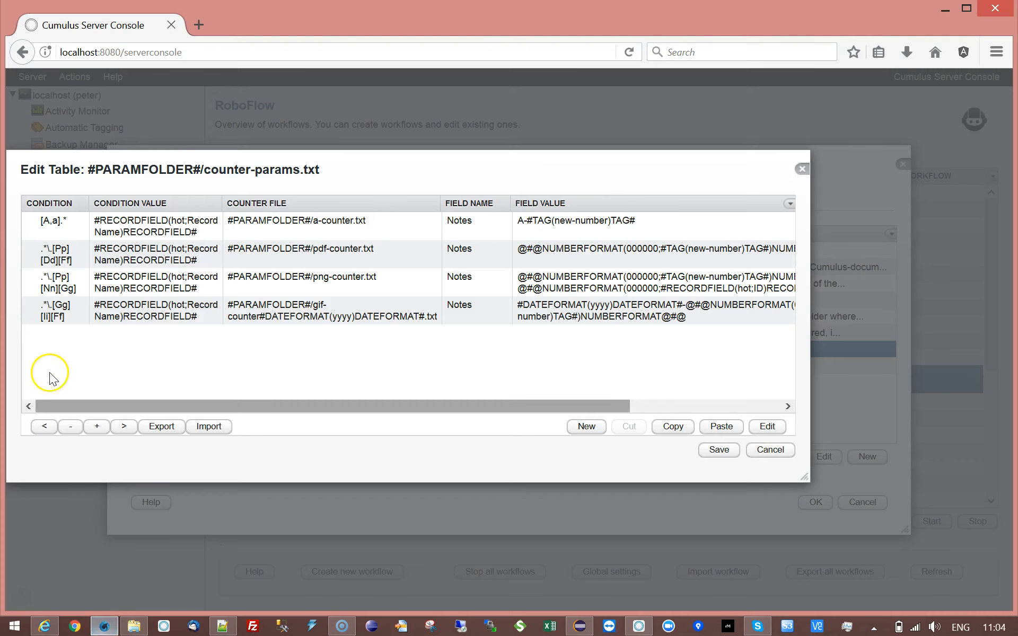
Inspect the pdf, png and gif counter rules, widening the Edit Table dialog to show full Notes formulas.
click(59, 248)
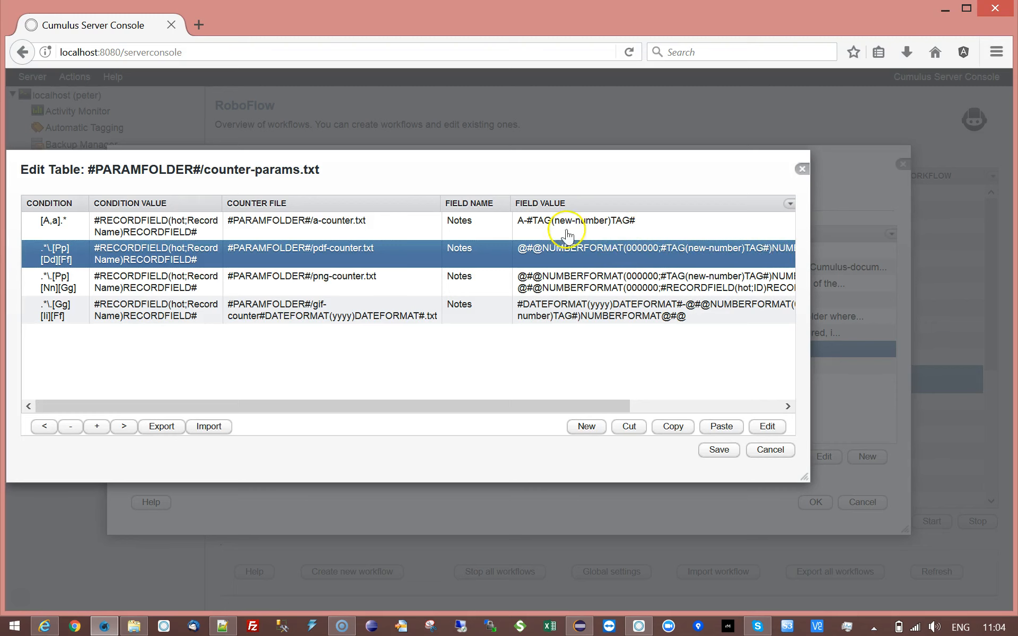
click(359, 282)
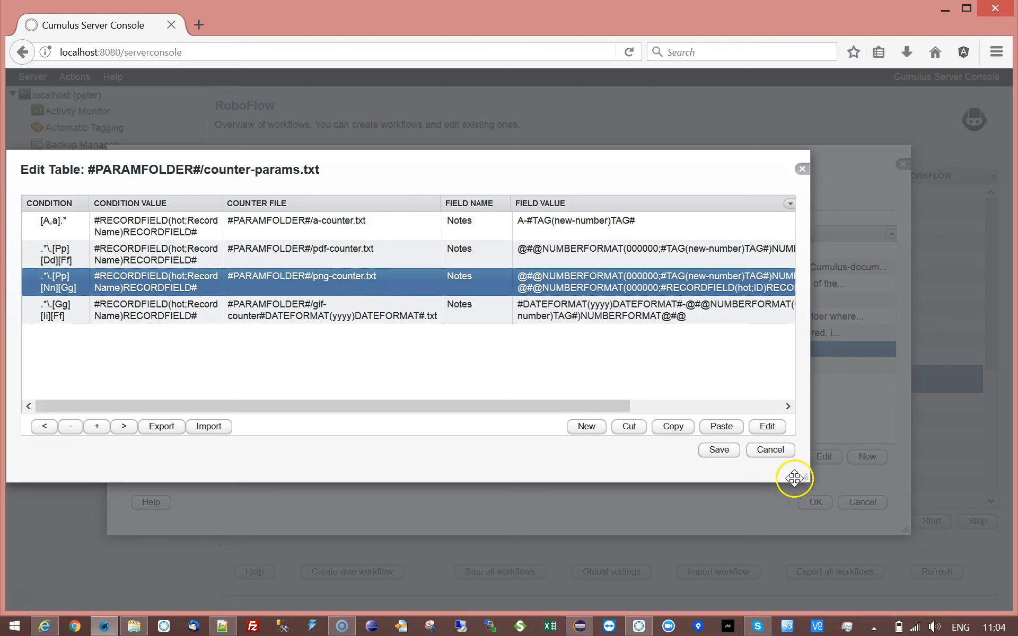
drag(800, 474, 961, 486)
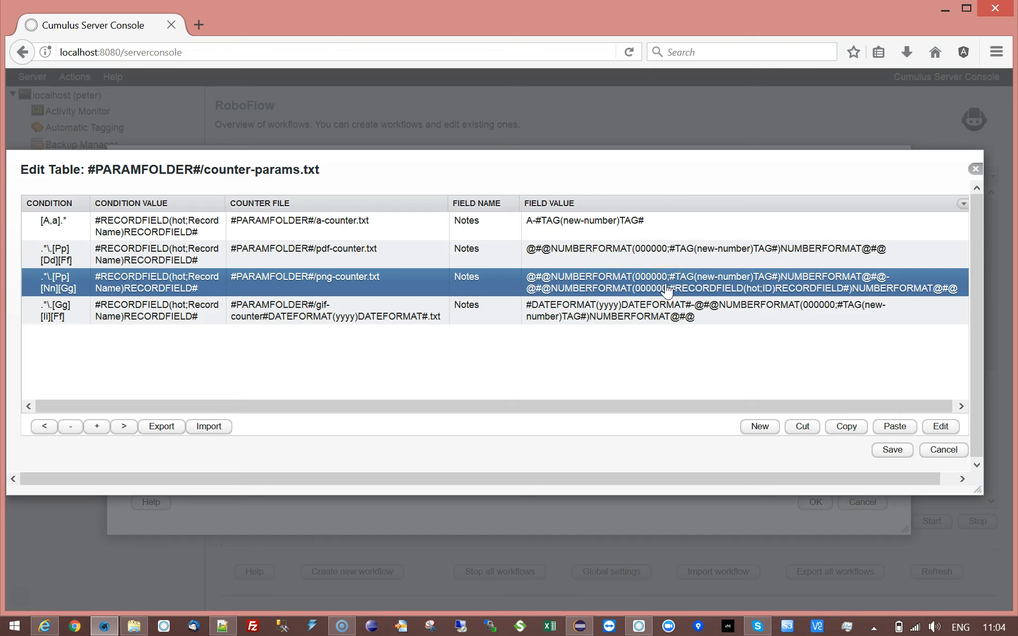
click(110, 314)
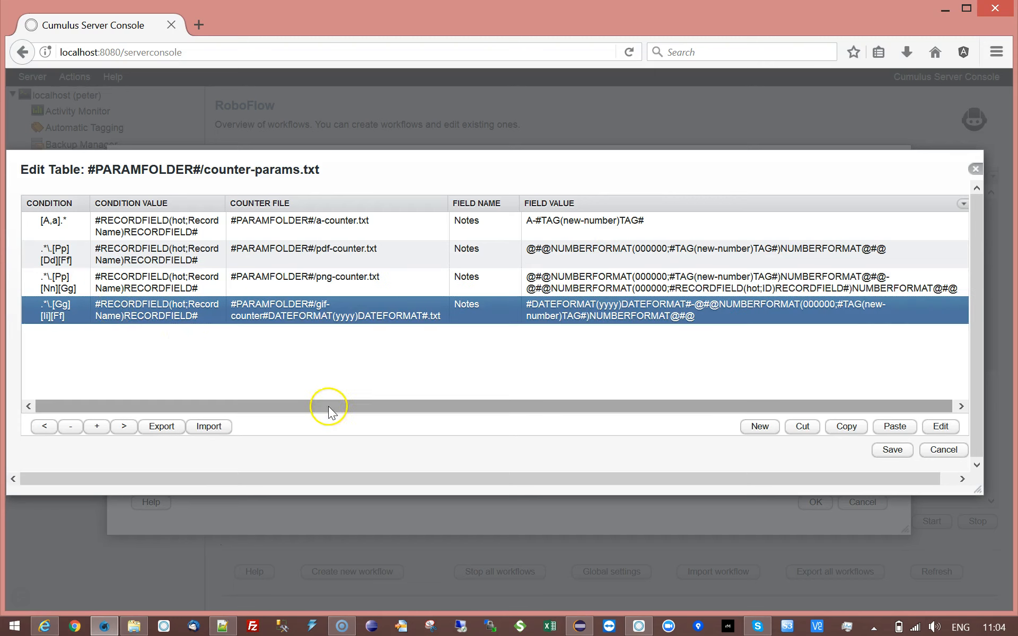
click(639, 627)
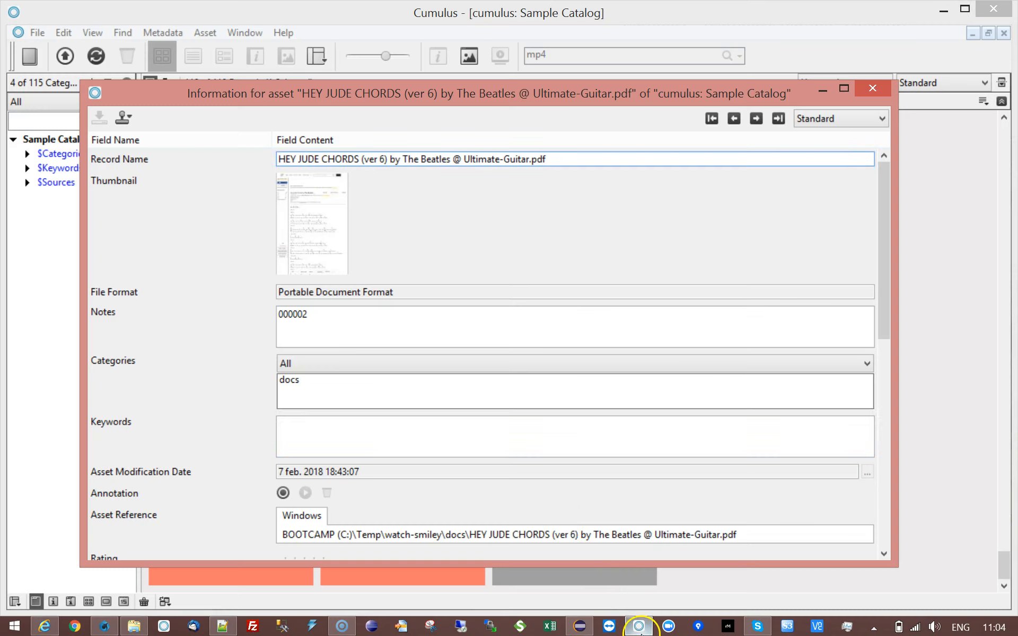
click(756, 118)
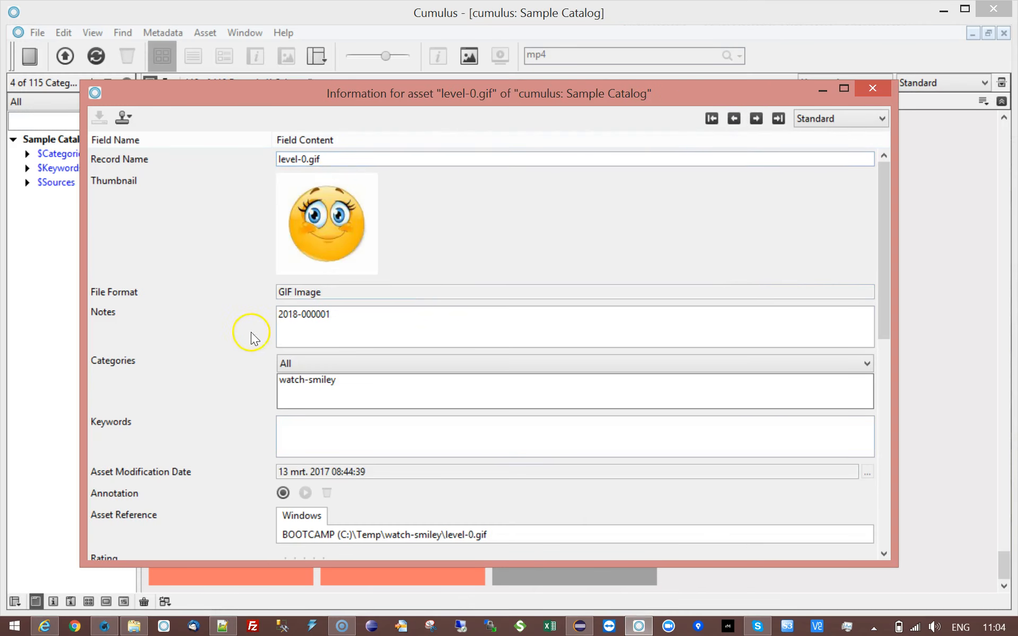
double_click(285, 314)
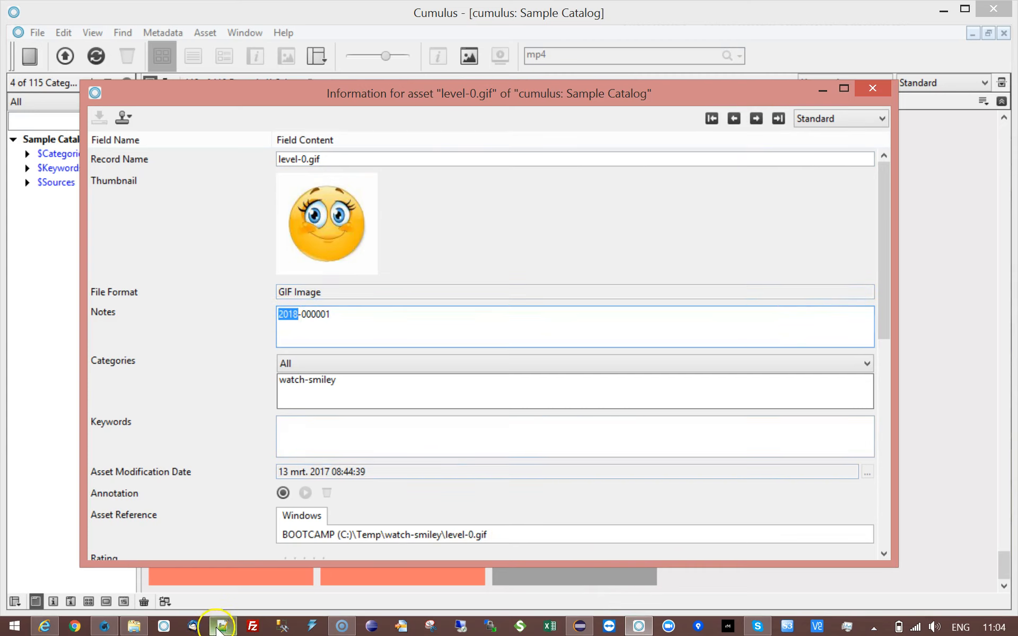
click(106, 625)
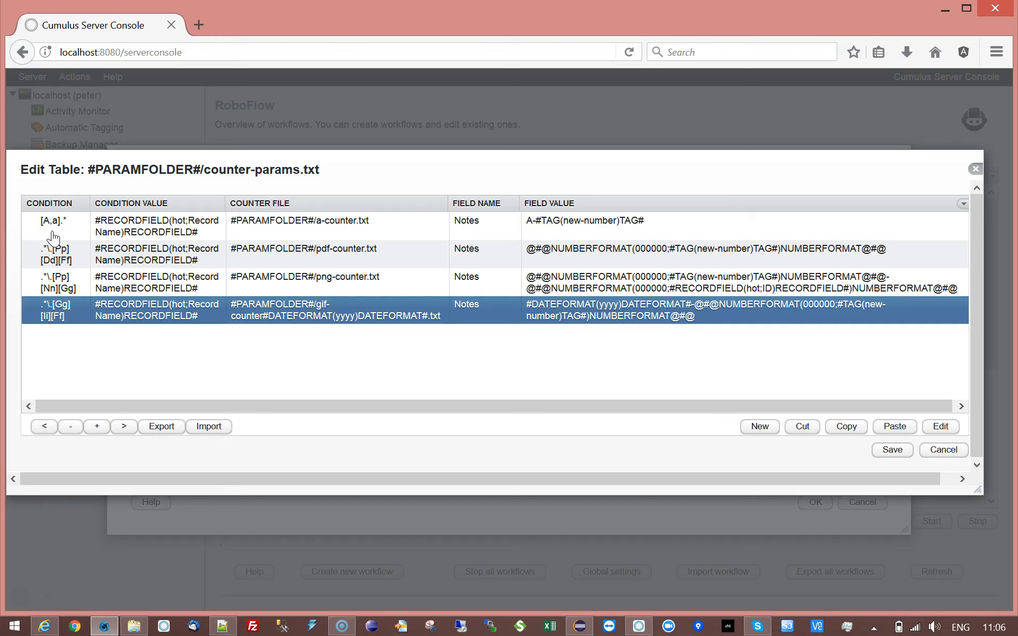
Save the counter-params table and select the Edit Counter parameter.
click(892, 450)
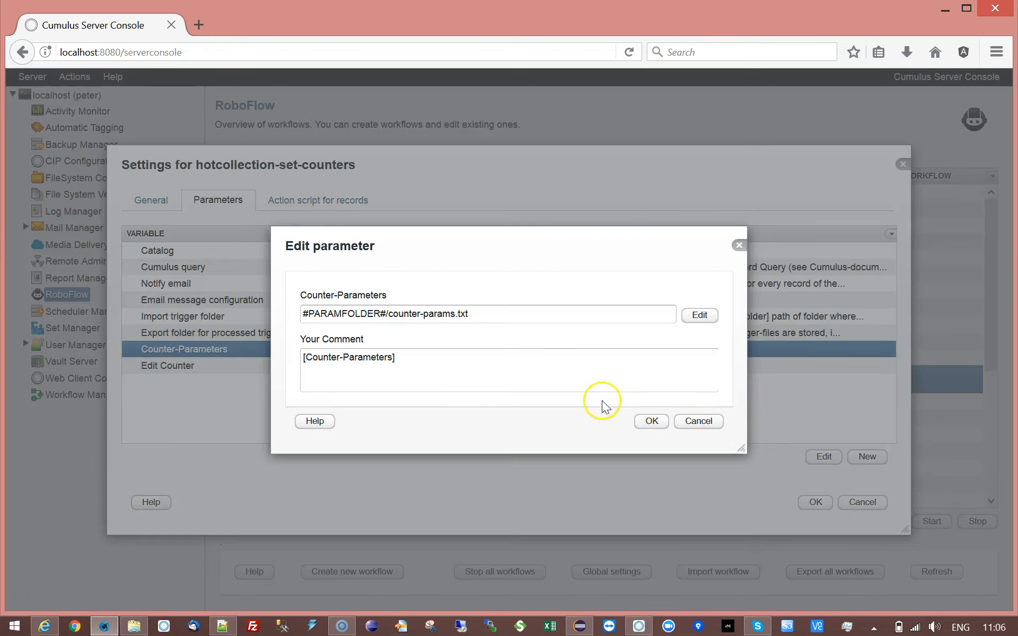
click(639, 423)
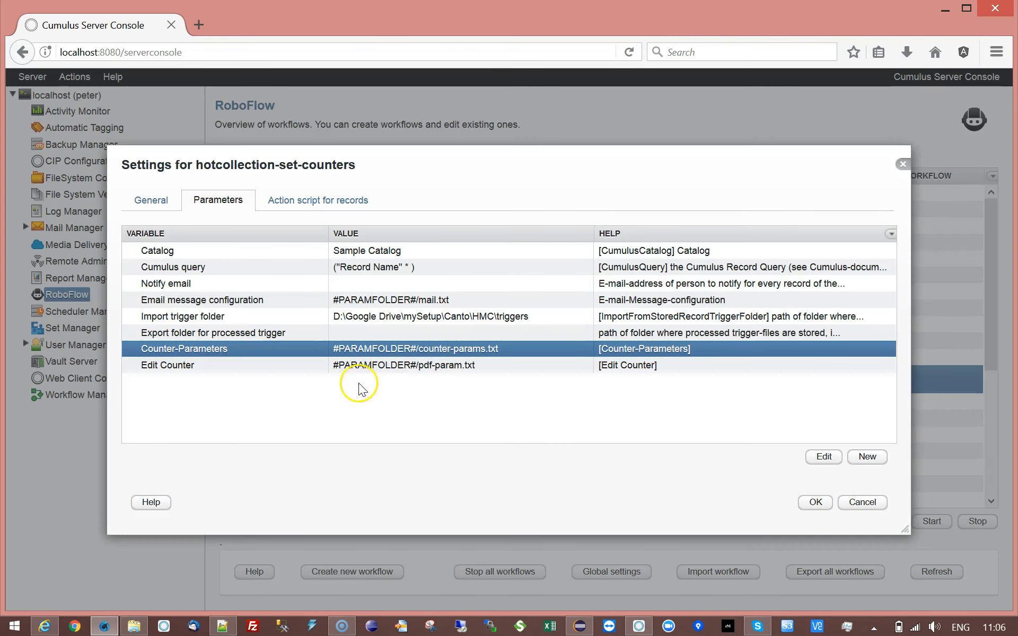
click(354, 371)
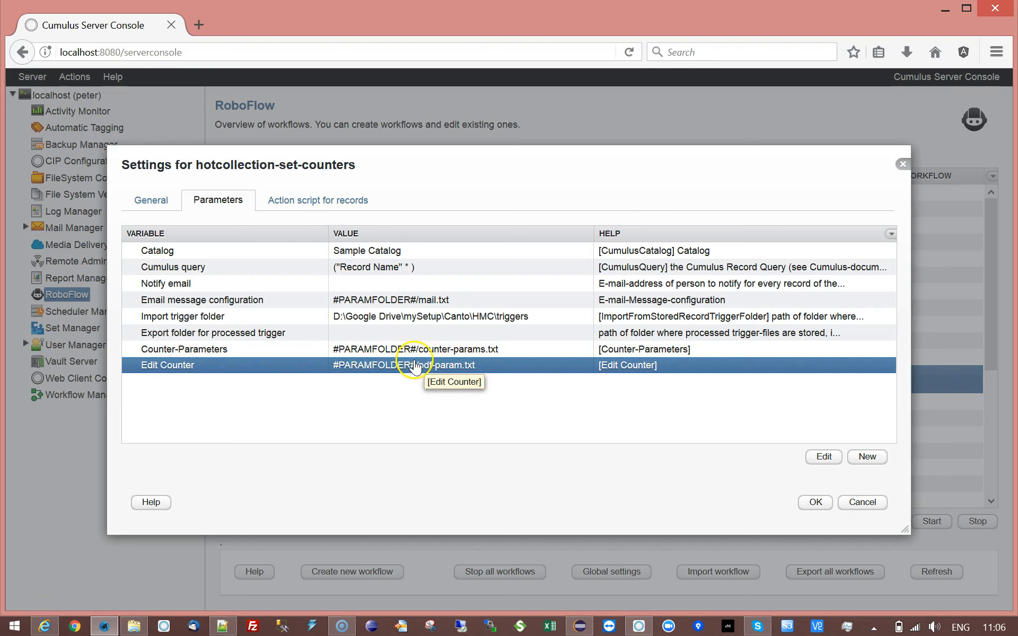
double_click(430, 370)
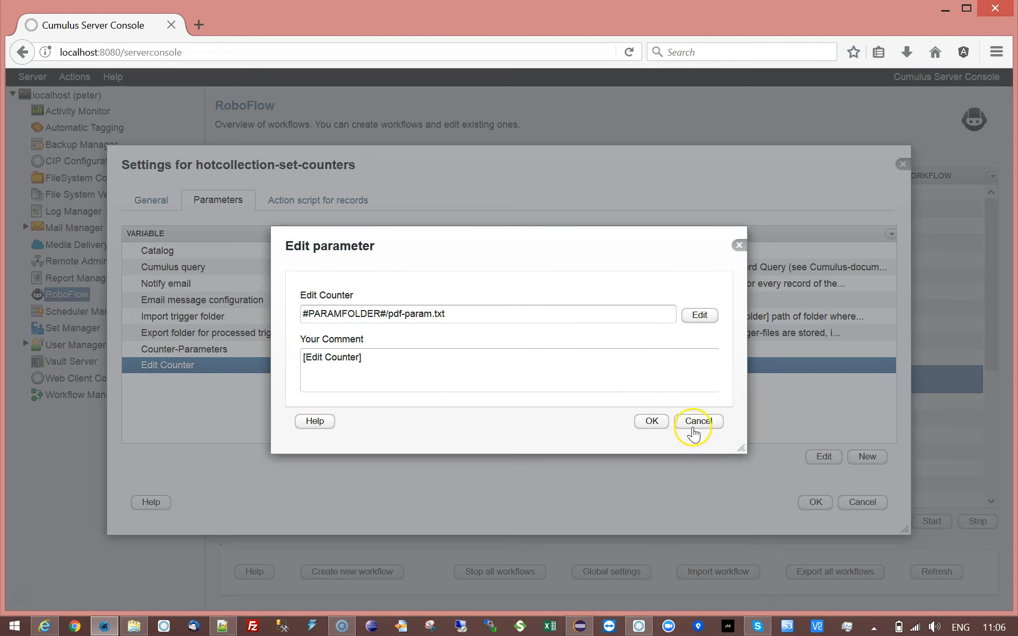
click(690, 423)
Point Edit Counter at pdf-counter.txt, change its value from 2 to 456, and save the workflow.
double_click(445, 371)
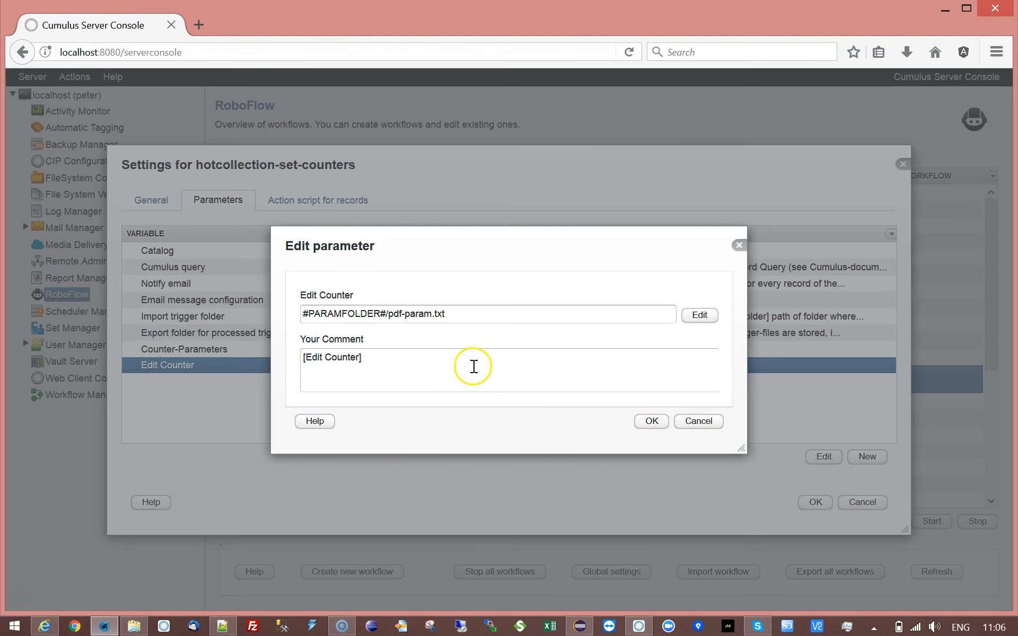
click(461, 320)
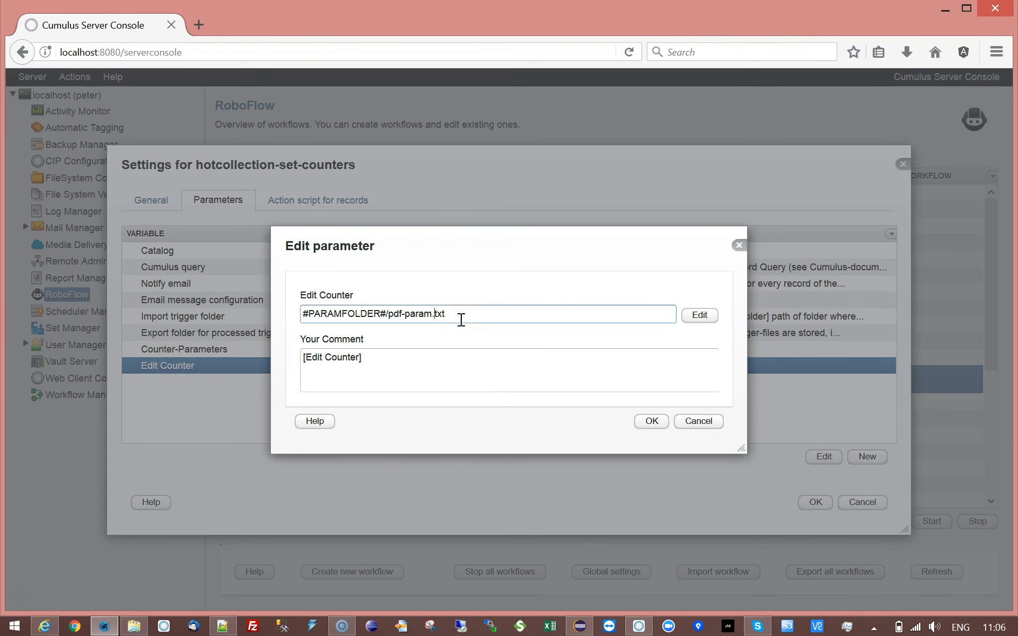
text(counte)
click(692, 321)
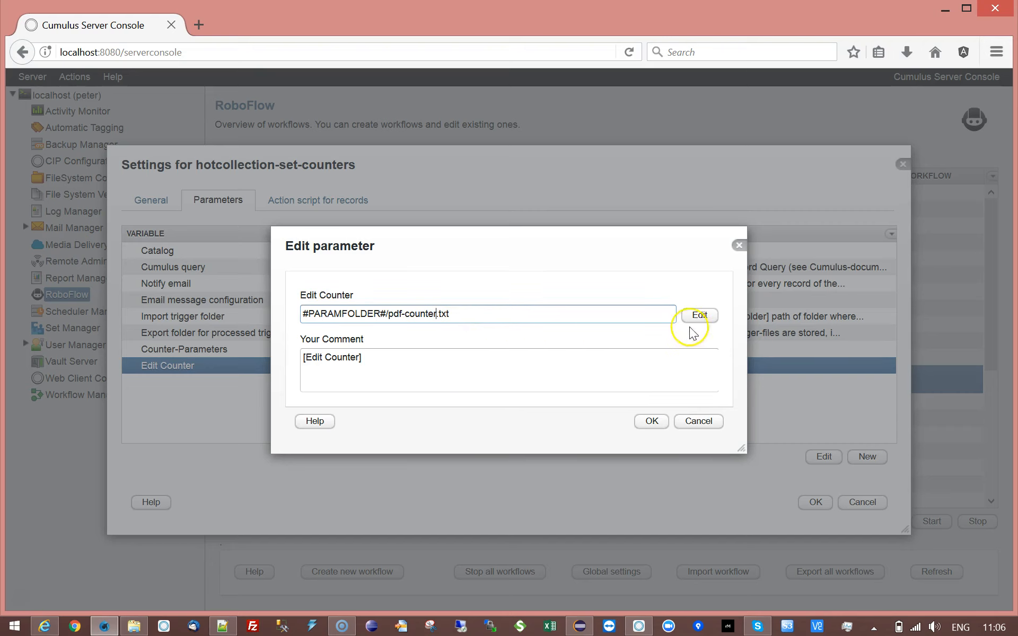
click(694, 325)
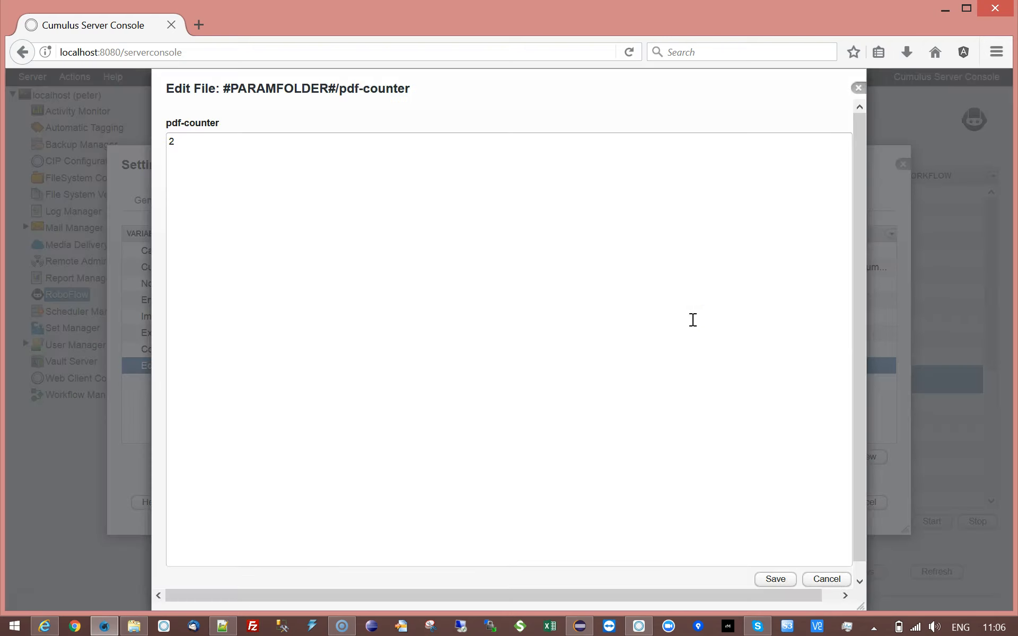
key(BackSpace)
text(456)
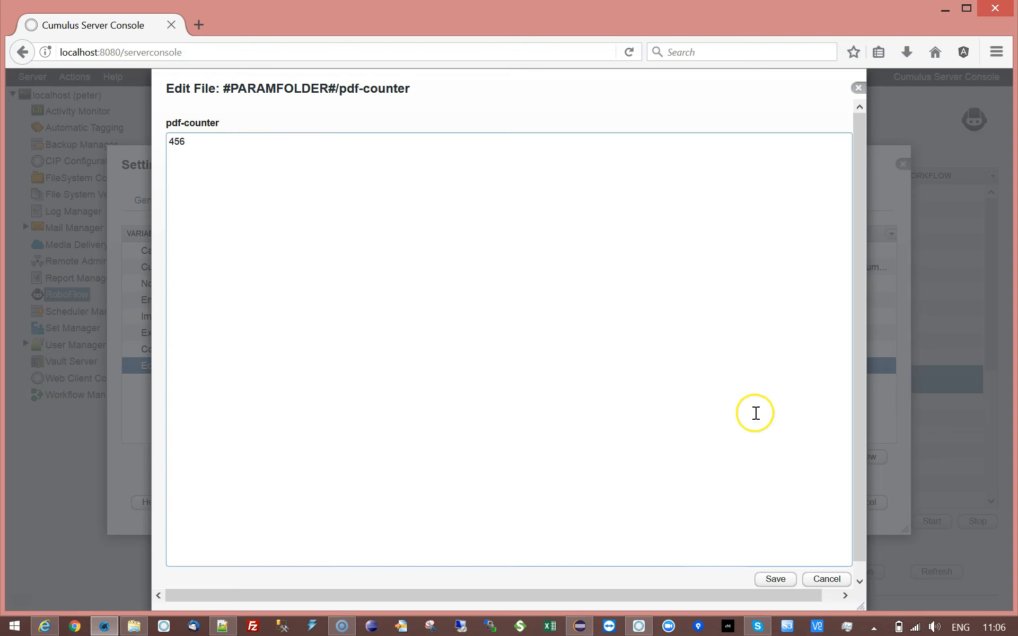
click(777, 581)
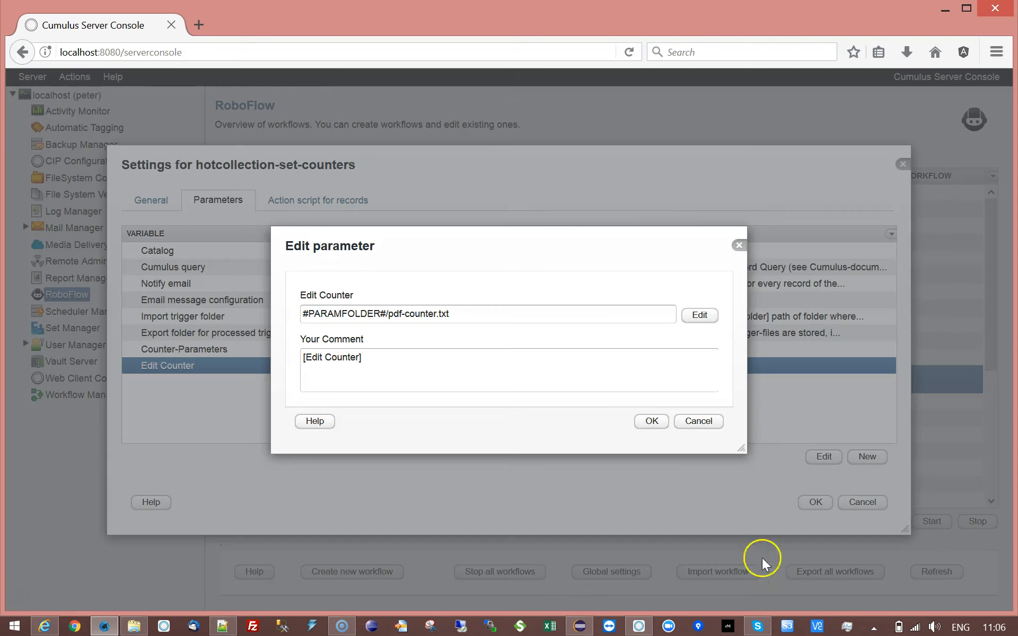
click(654, 421)
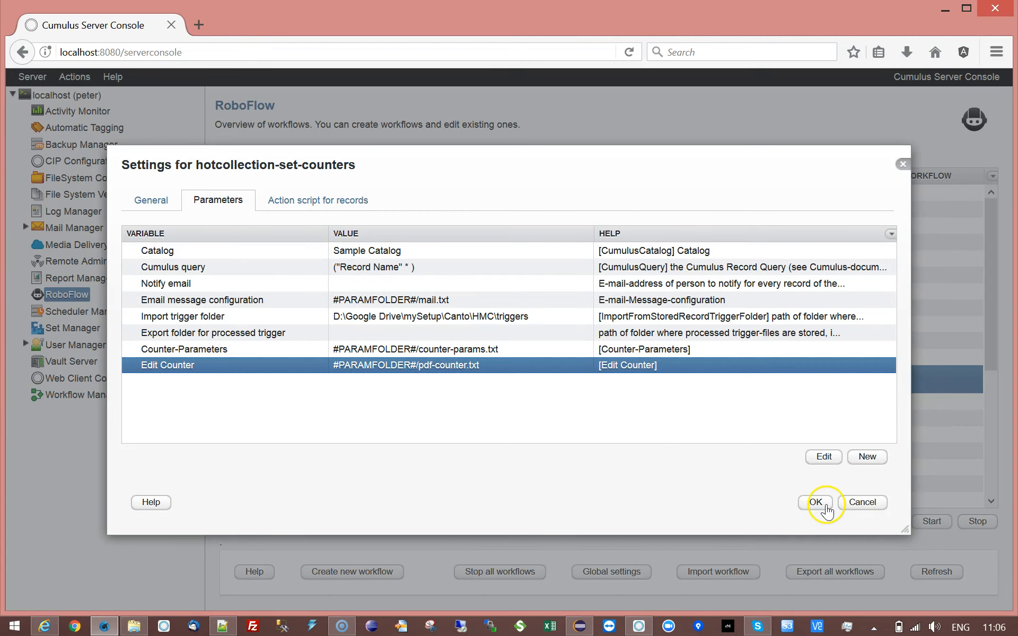
click(815, 502)
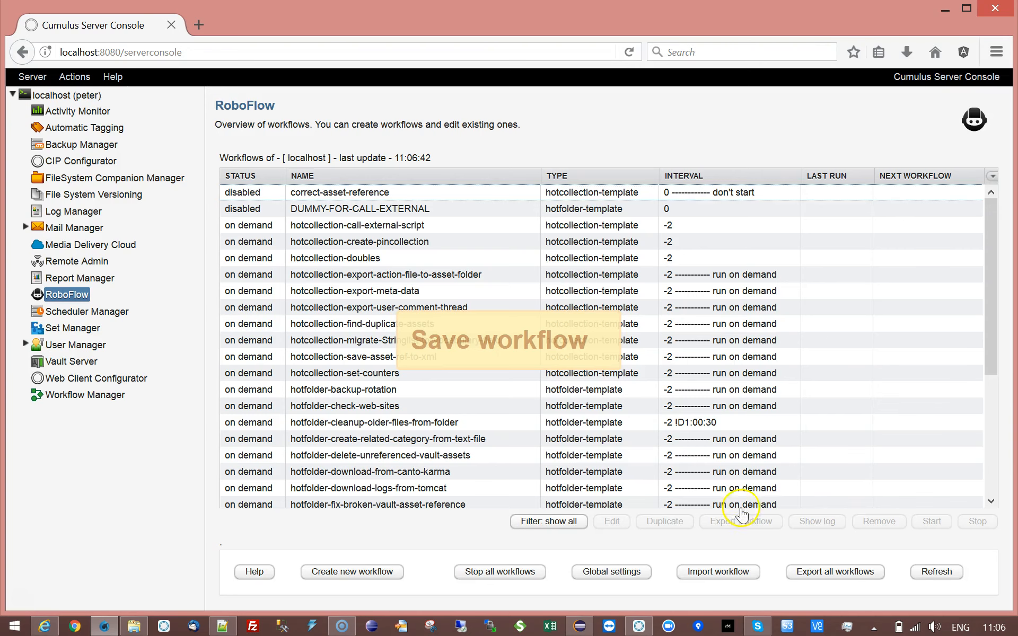
Close the level-0.gif info window and catalog a pasted copy of the HEY JUDE CHORDS PDF from docs.
click(640, 627)
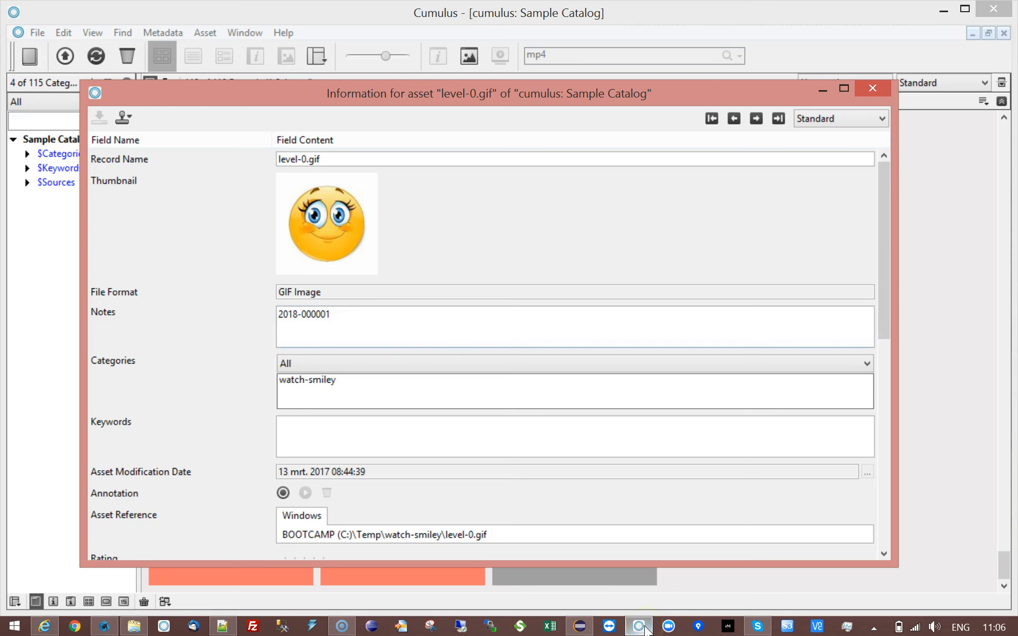
click(872, 88)
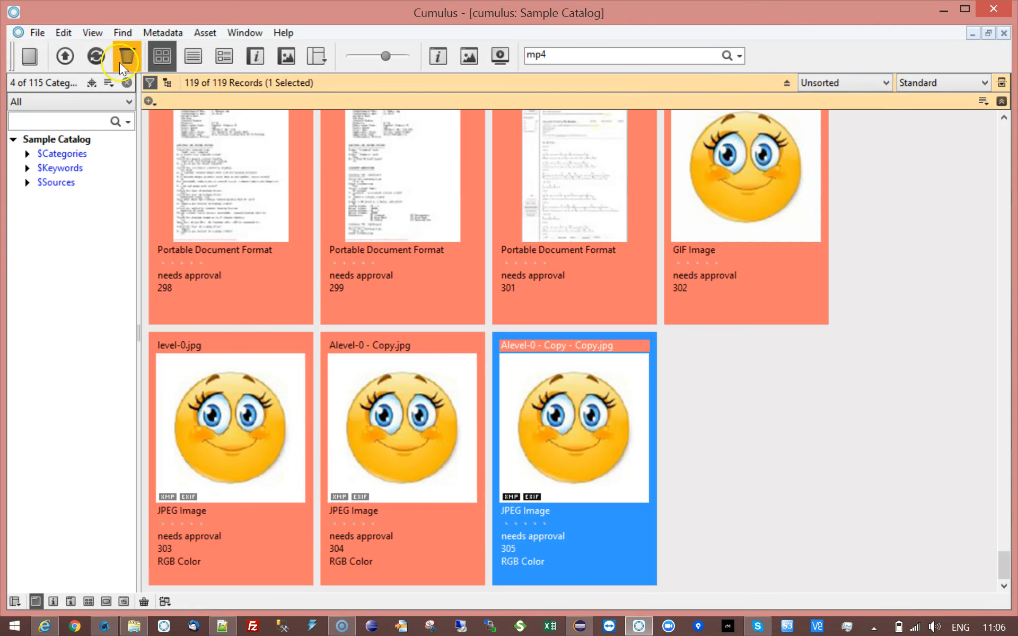
click(72, 58)
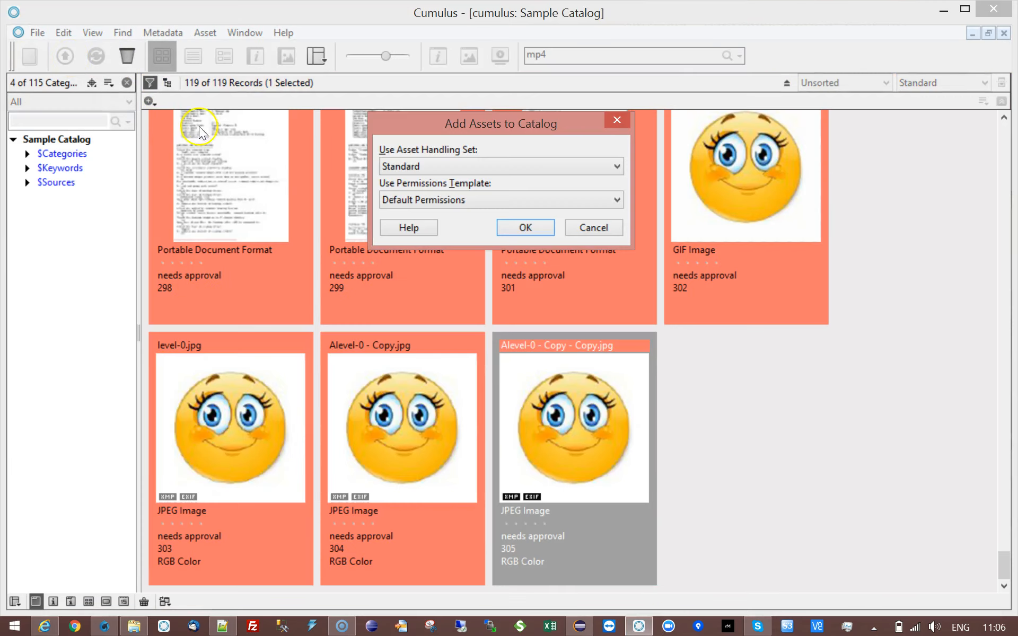
click(539, 226)
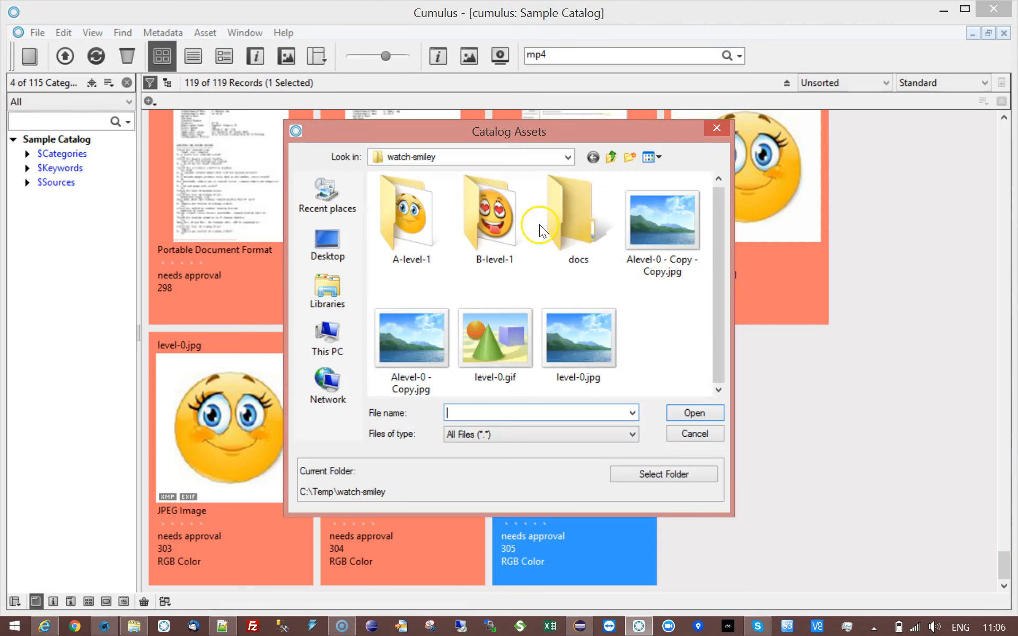
double_click(577, 209)
click(481, 201)
key(ctrl+c)
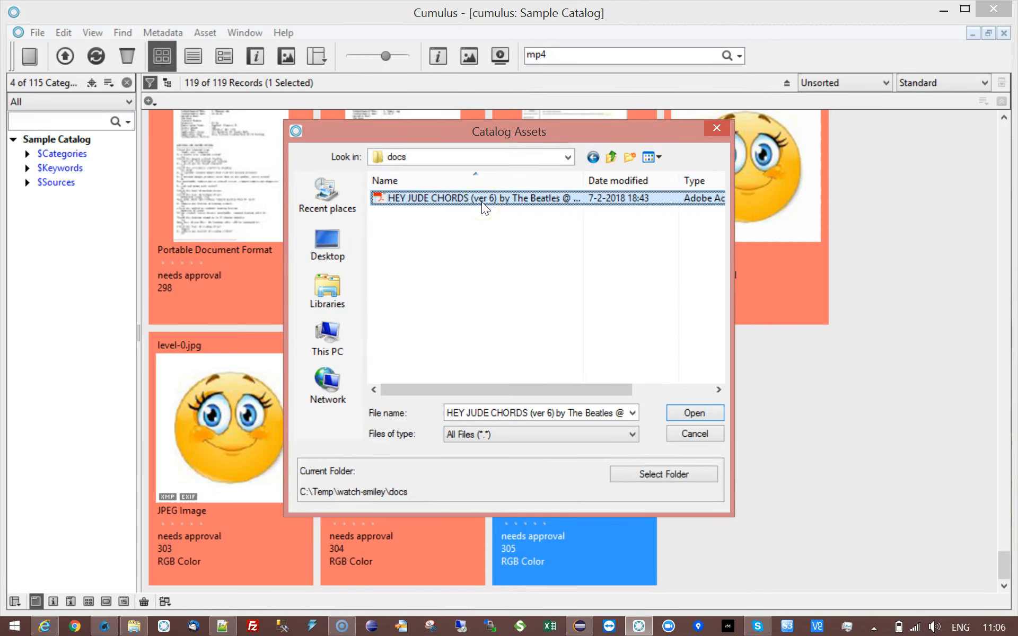
key(ctrl+v)
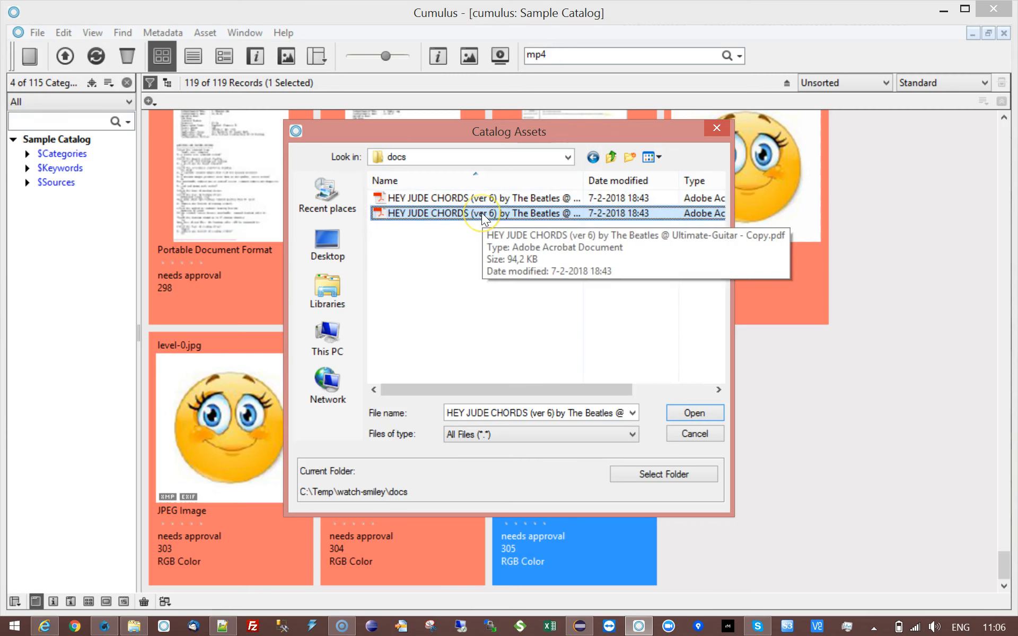
click(695, 415)
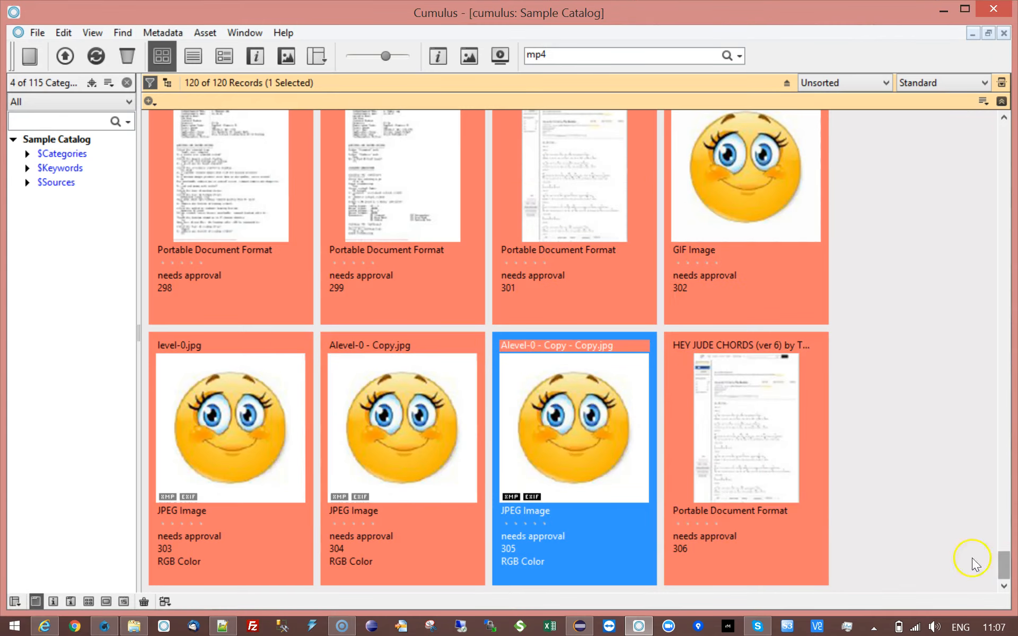
Open record 306's information and confirm its Notes field is empty.
click(768, 464)
double_click(768, 465)
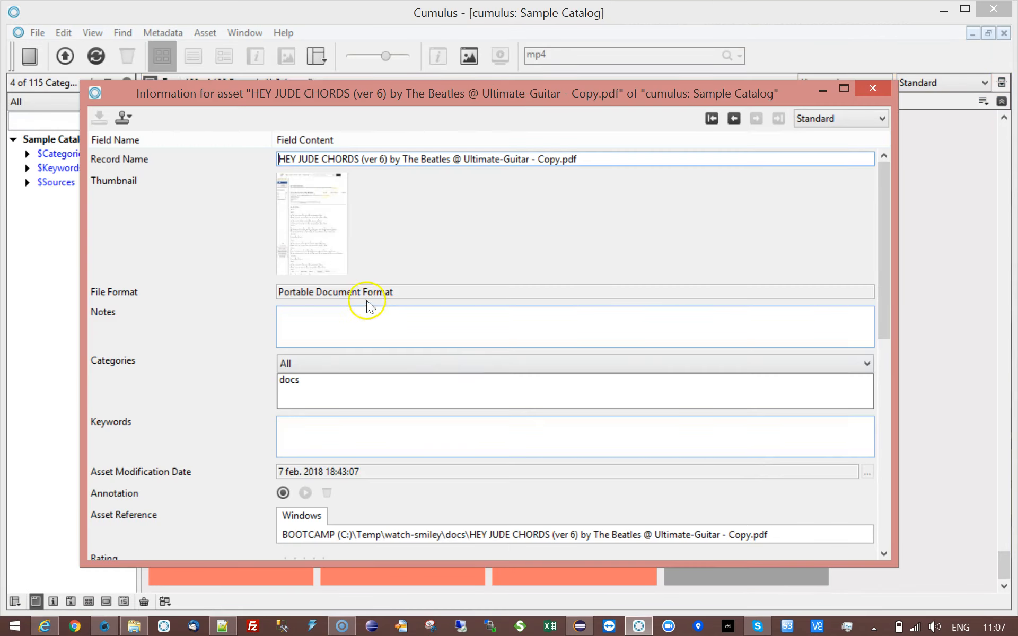
triple_click(352, 292)
click(358, 313)
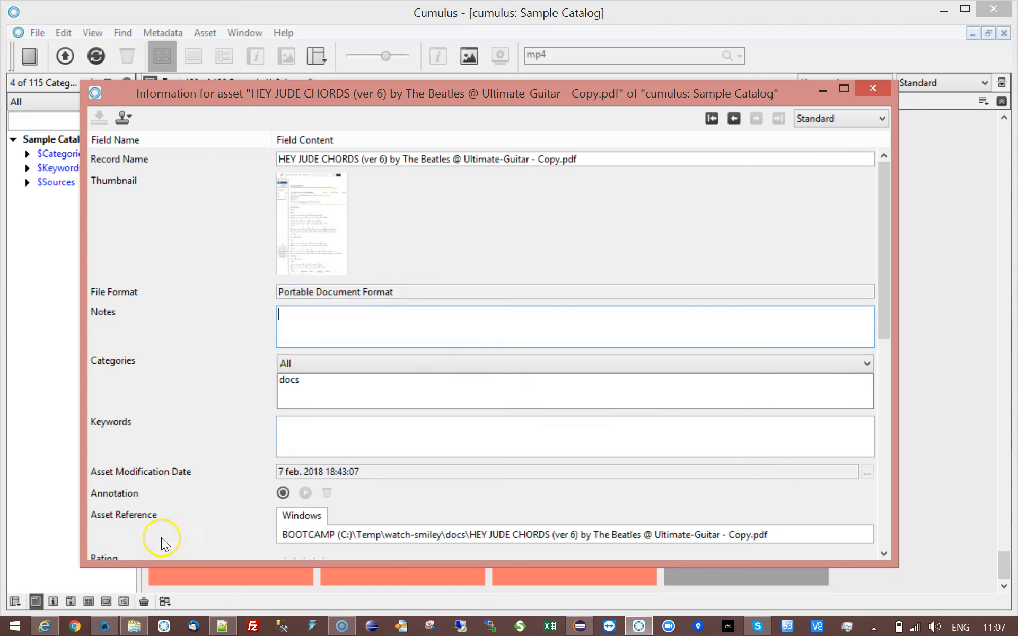
click(108, 627)
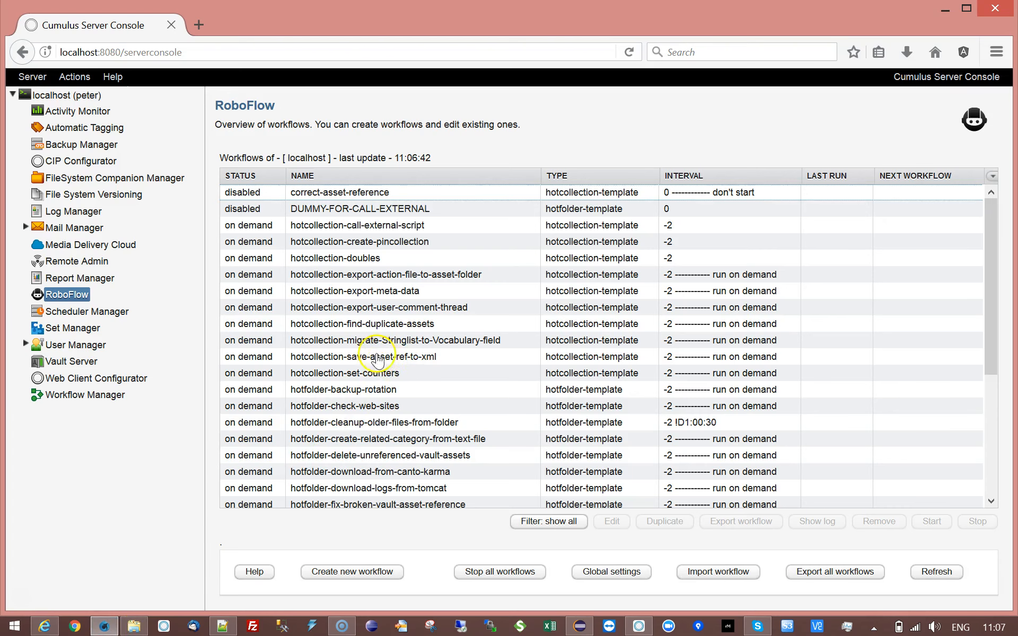
Start hotcollection-set-counters and confirm the PDF copy's Notes now shows 000457.
click(373, 377)
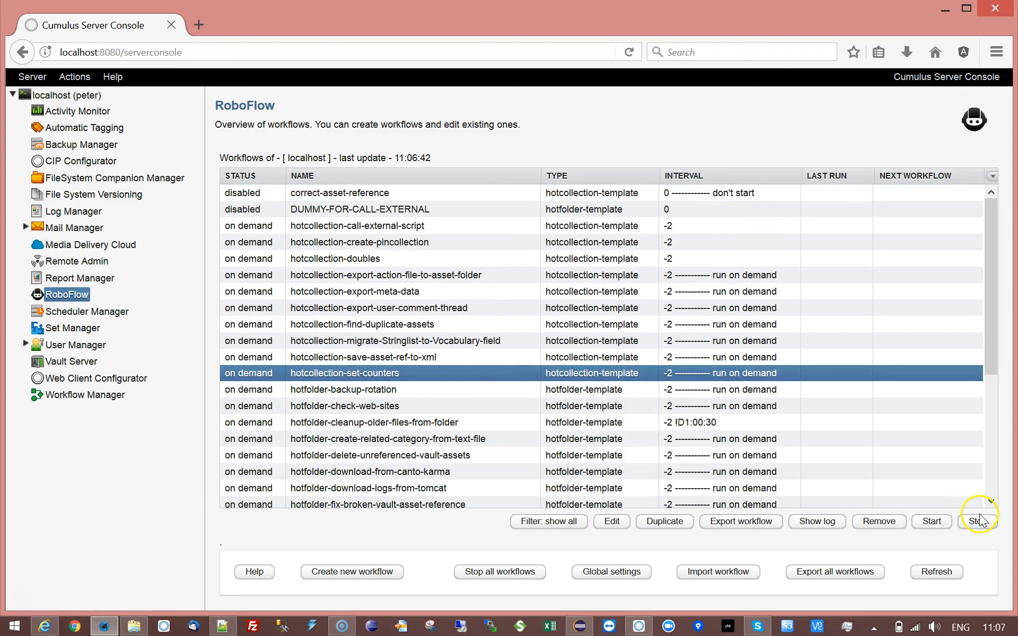
click(932, 521)
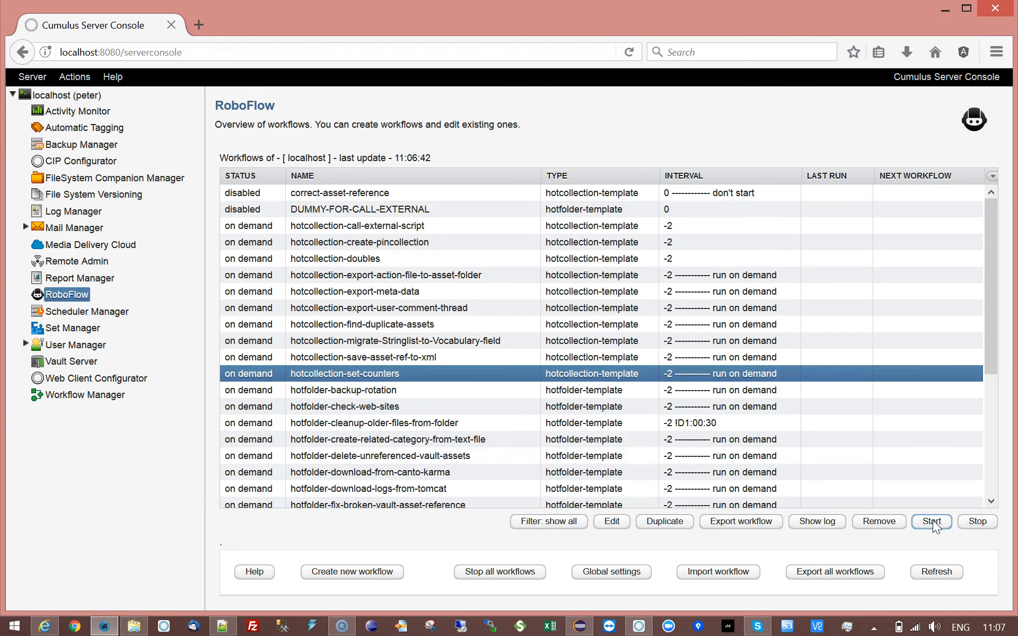
click(639, 626)
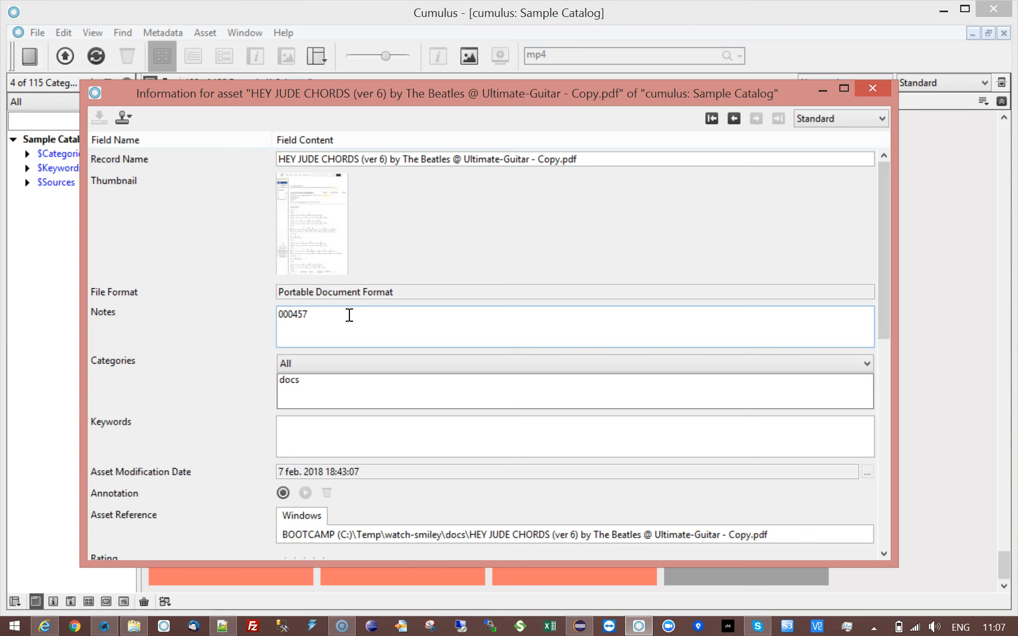
click(105, 626)
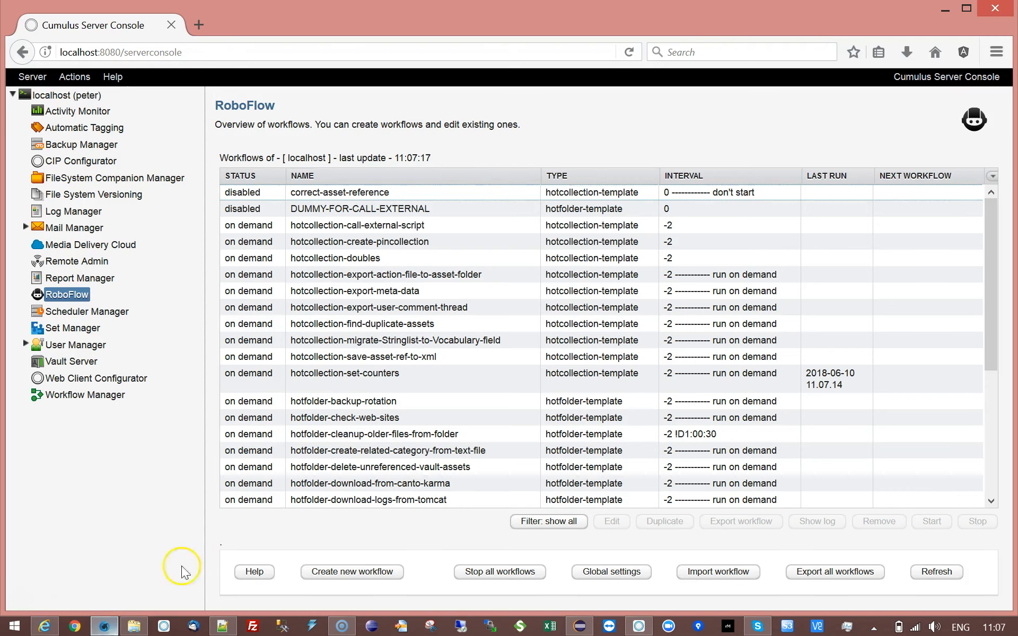
double_click(407, 379)
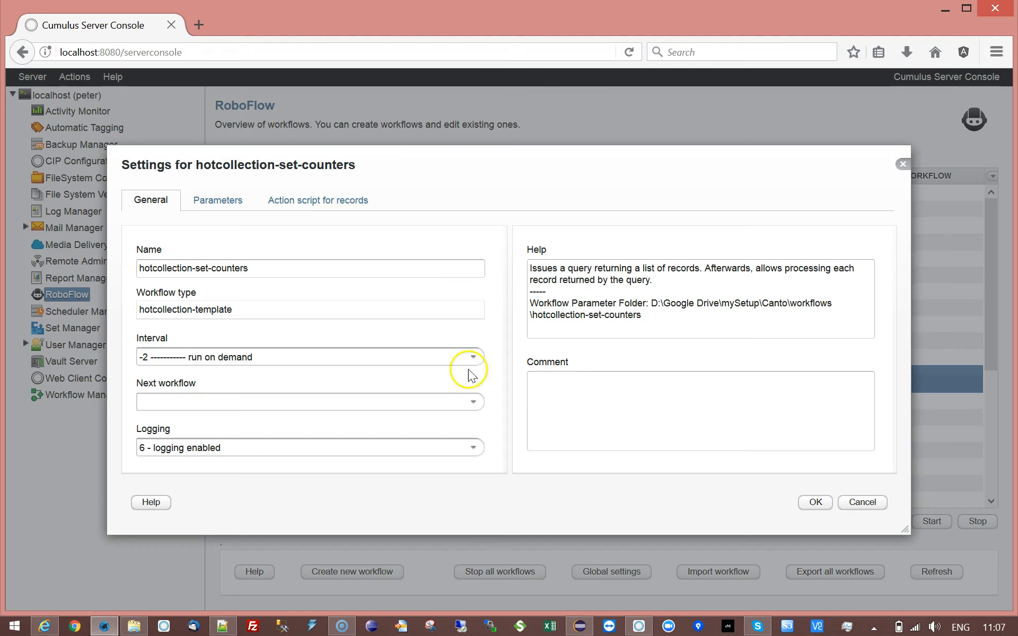
click(232, 204)
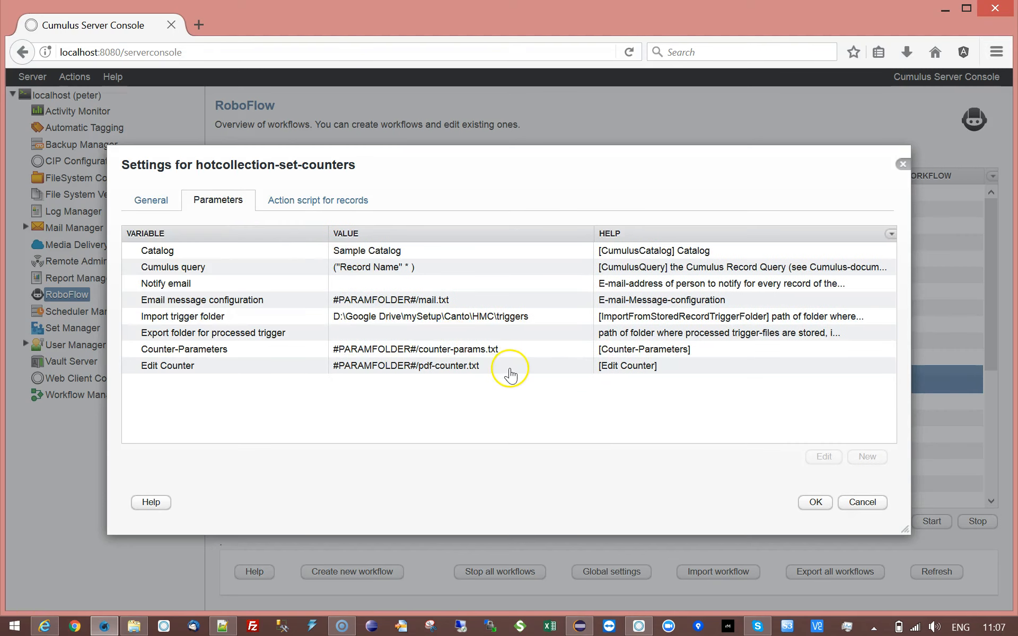
click(510, 369)
double_click(510, 368)
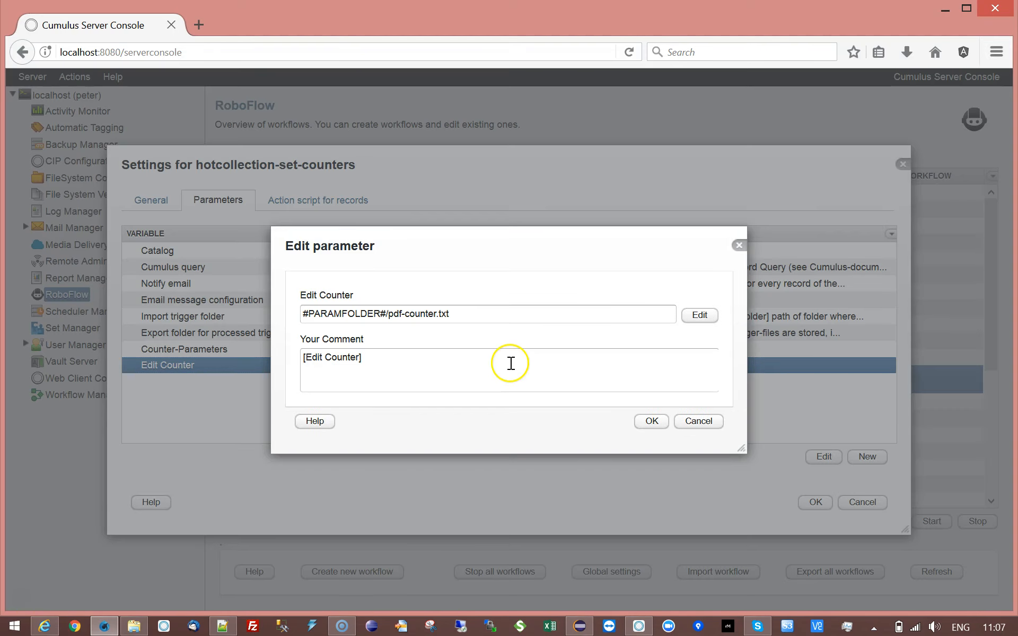
click(699, 316)
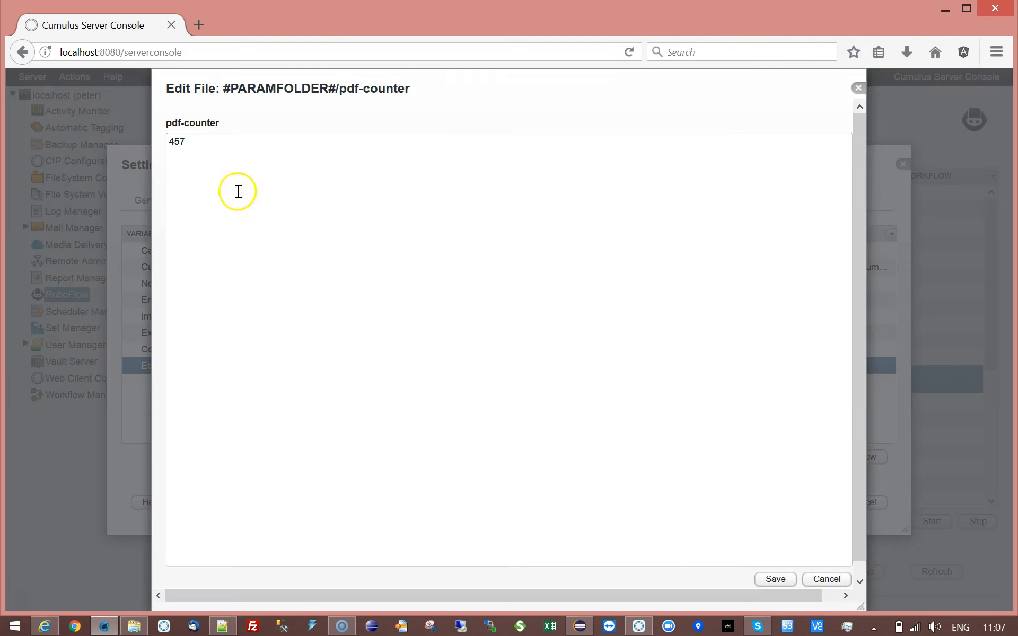
click(836, 580)
click(462, 323)
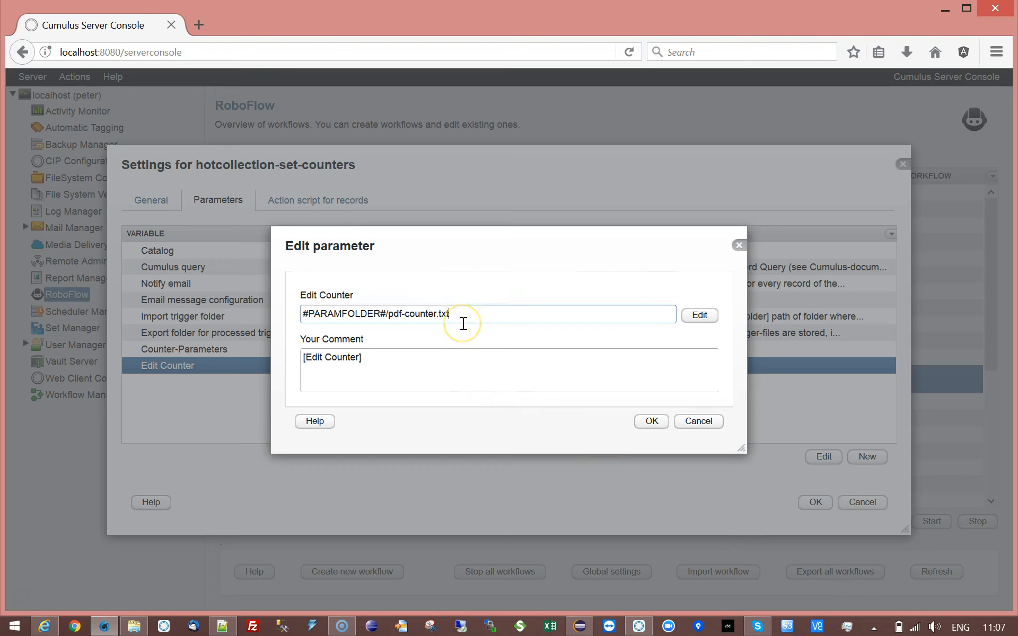
key(shift+Left)
key(shift+Left)
key(shift+Left)
text(gif-counter-2018)
click(690, 320)
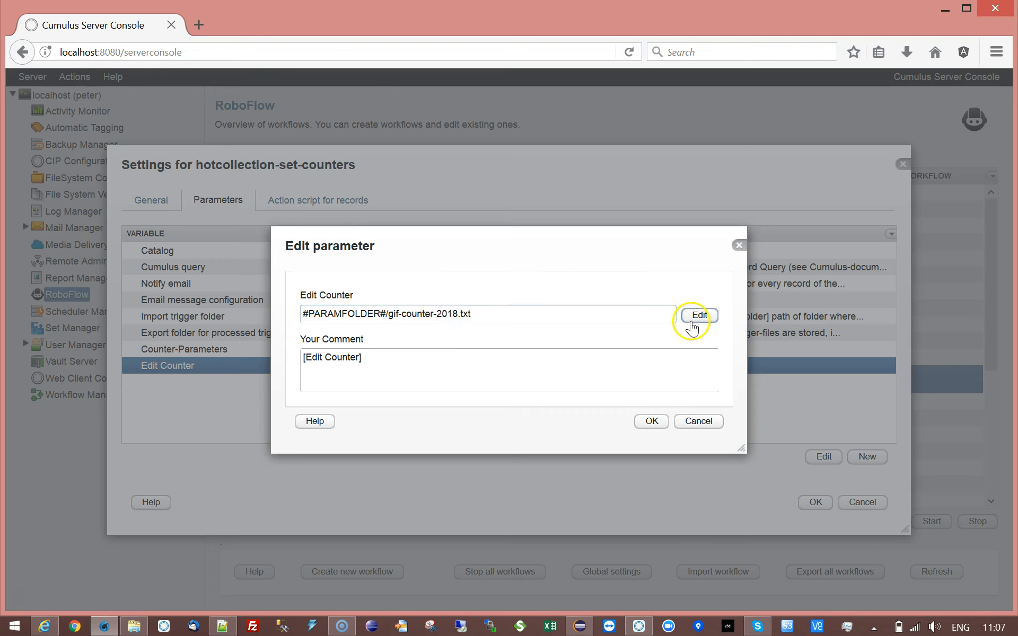
click(859, 89)
click(535, 309)
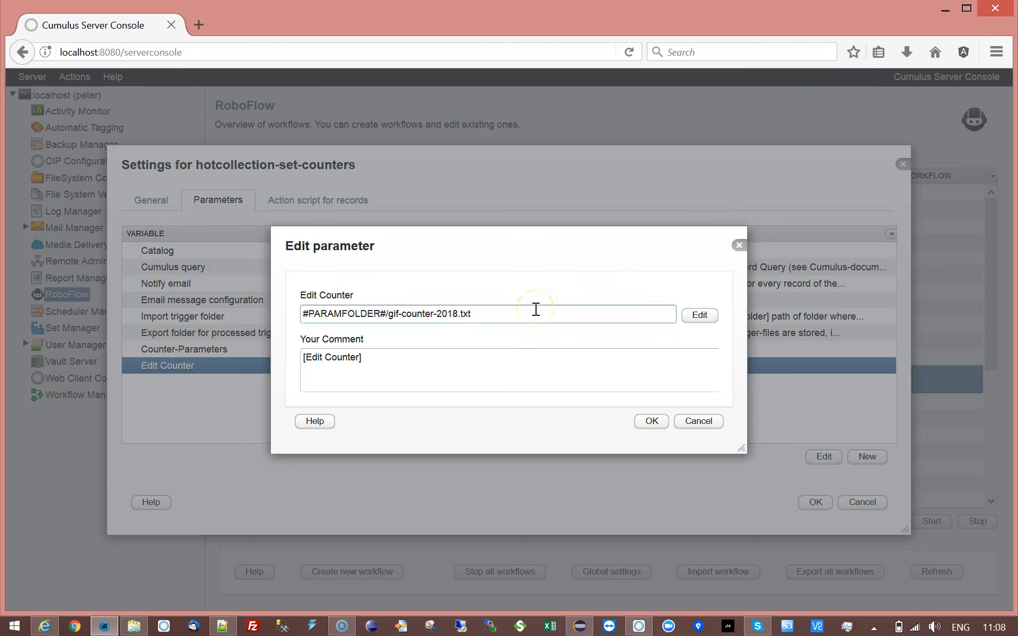
key(BackSpace)
click(699, 314)
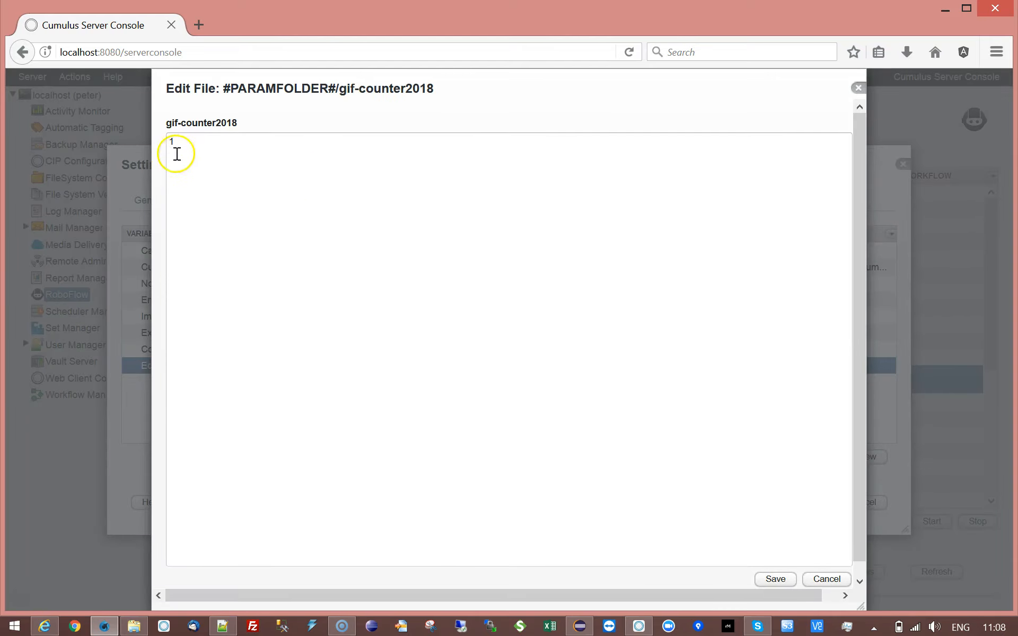
click(858, 87)
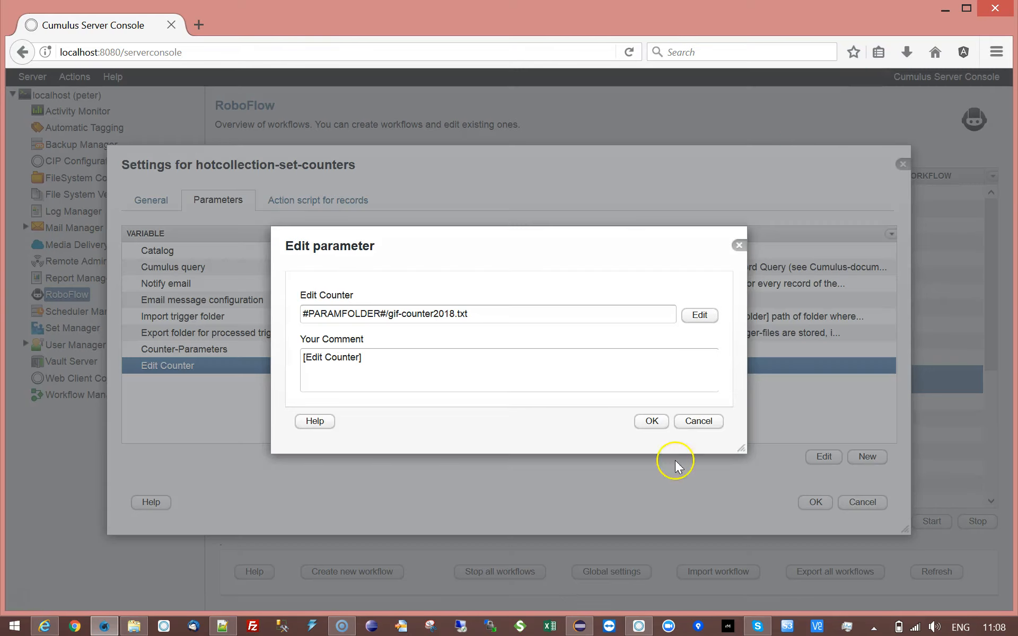
click(706, 421)
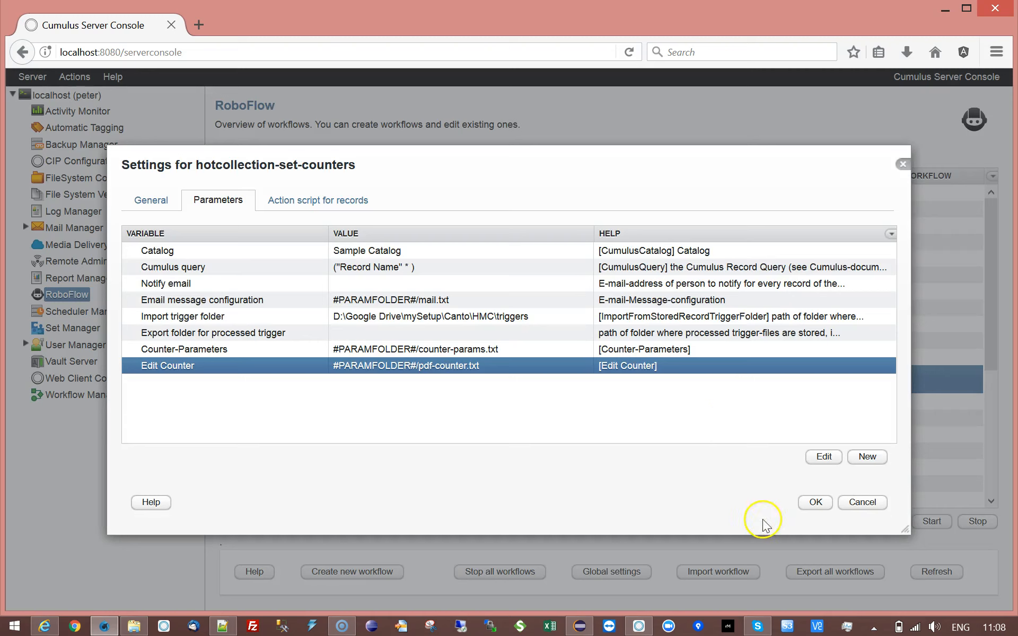
click(815, 503)
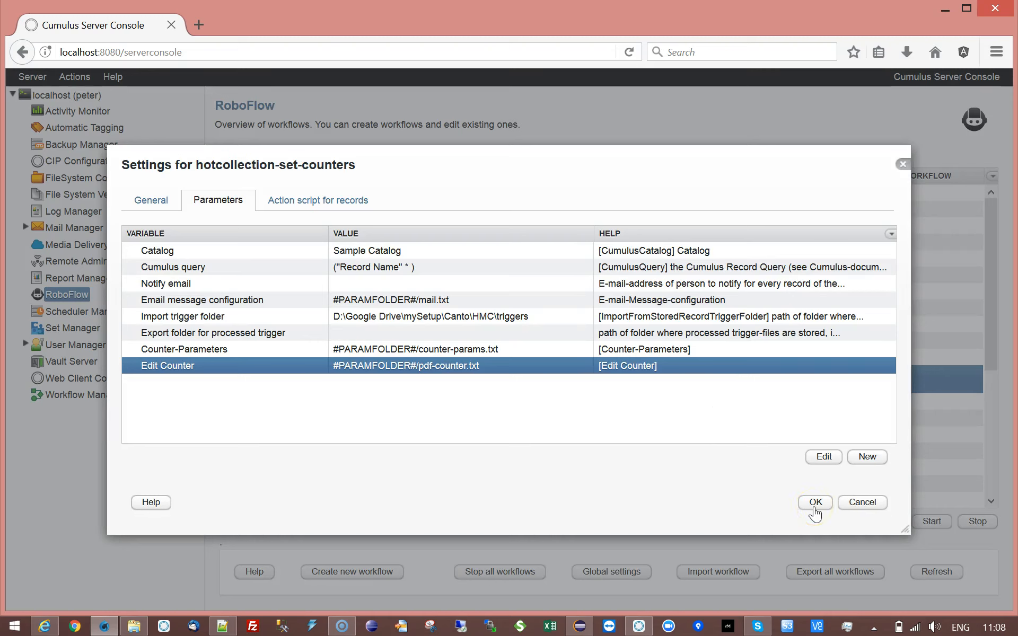